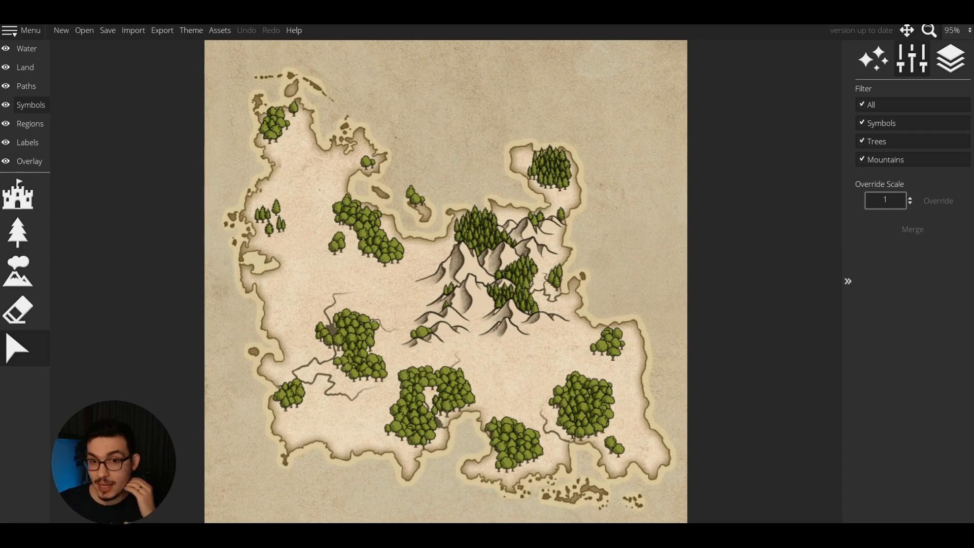
Step: Place Dotty Cliffs symbols along the western side of the mountain range and move the selected cliff symbol to layer -1
left_click(17, 194)
left_click(928, 309)
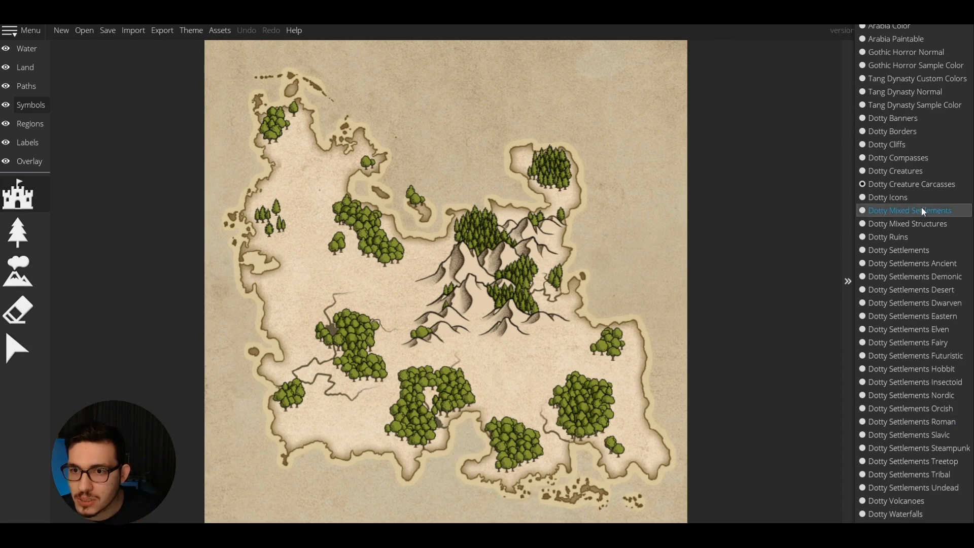
left_click(923, 145)
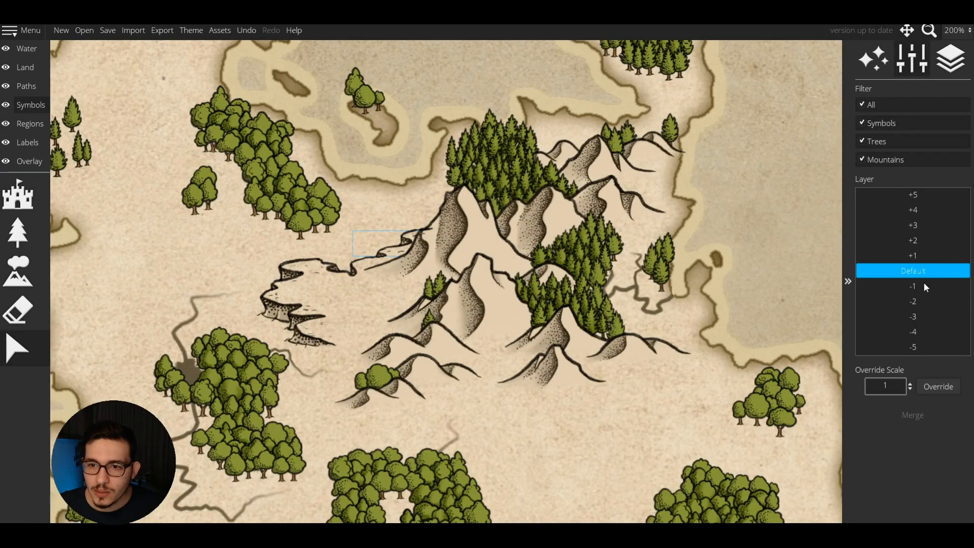
left_click(923, 283)
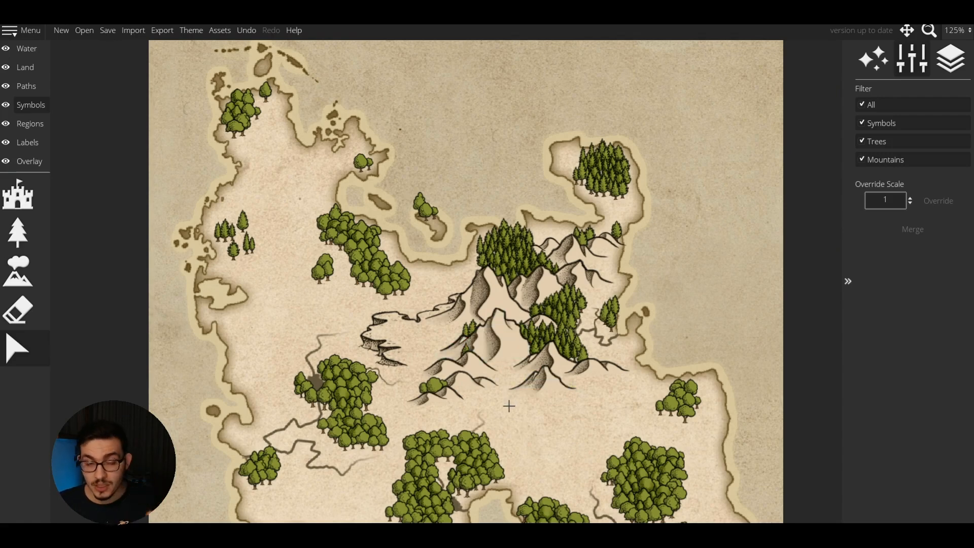
left_click_drag(415, 332, 429, 338)
scroll(428, 337, "up", 2)
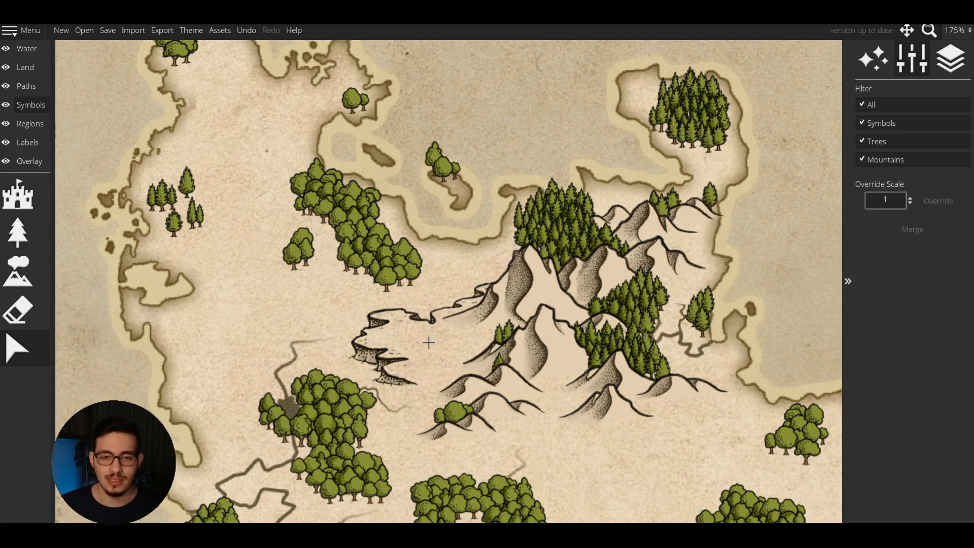
left_click_drag(434, 350, 435, 347)
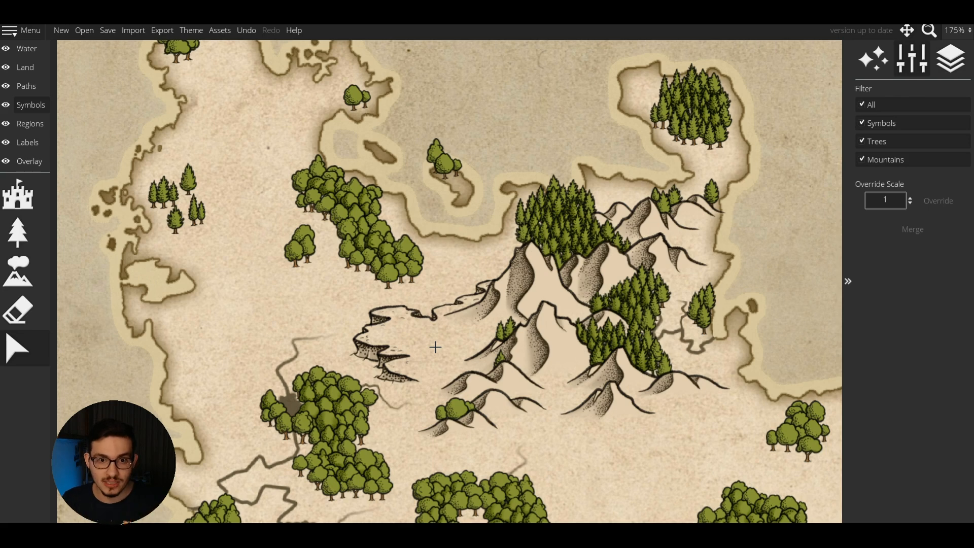
scroll(426, 309, "down", 4)
left_click_drag(535, 364, 547, 375)
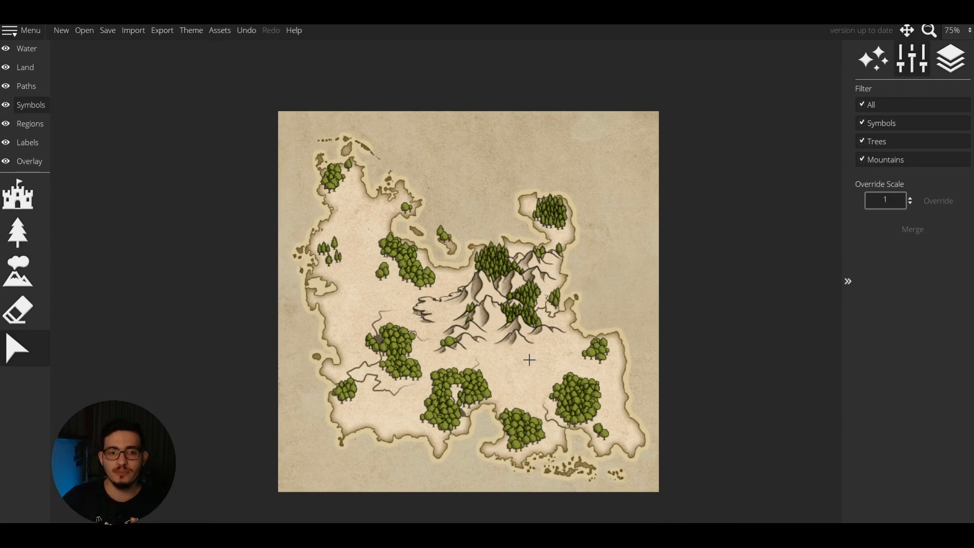
scroll(529, 360, "up", 2)
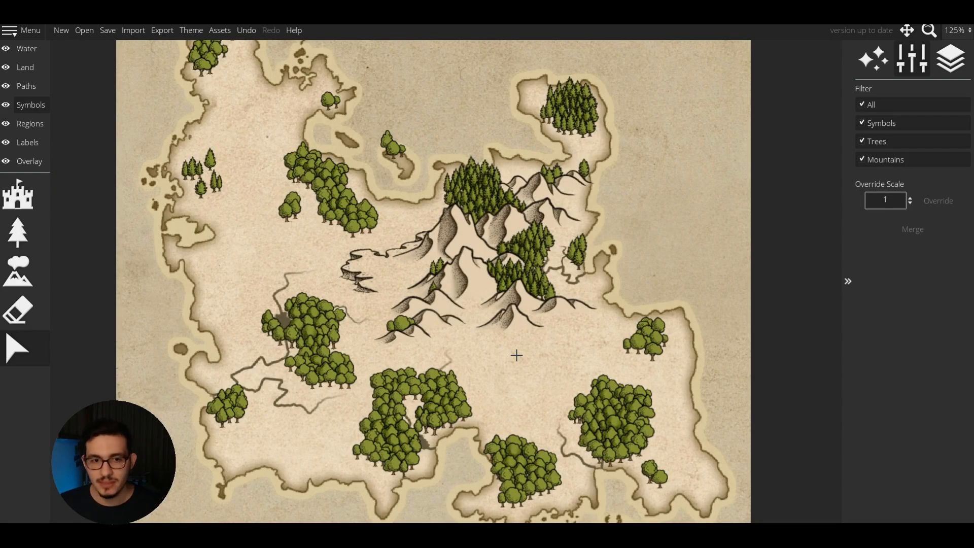
scroll(516, 355, "down", 1)
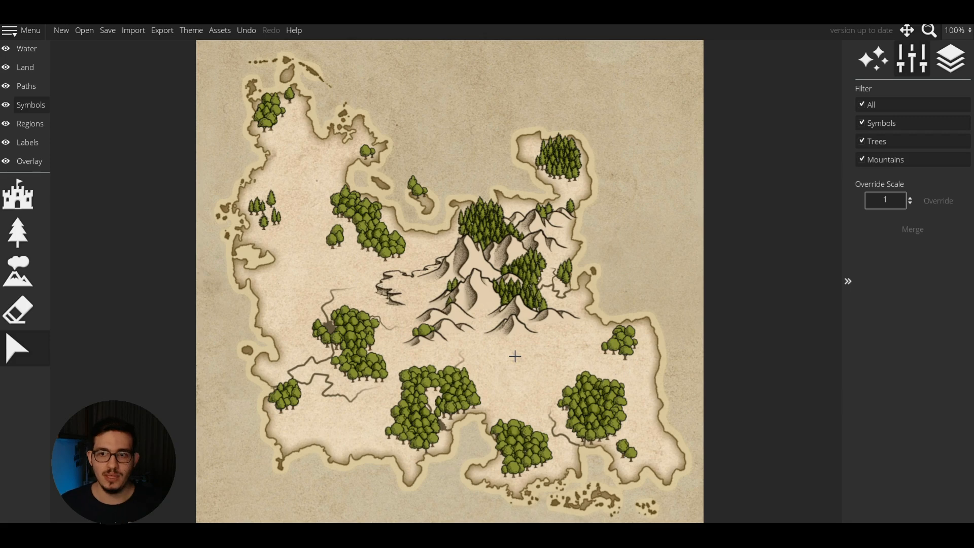
Step: Switch to the color brush for the land layer
key("2")
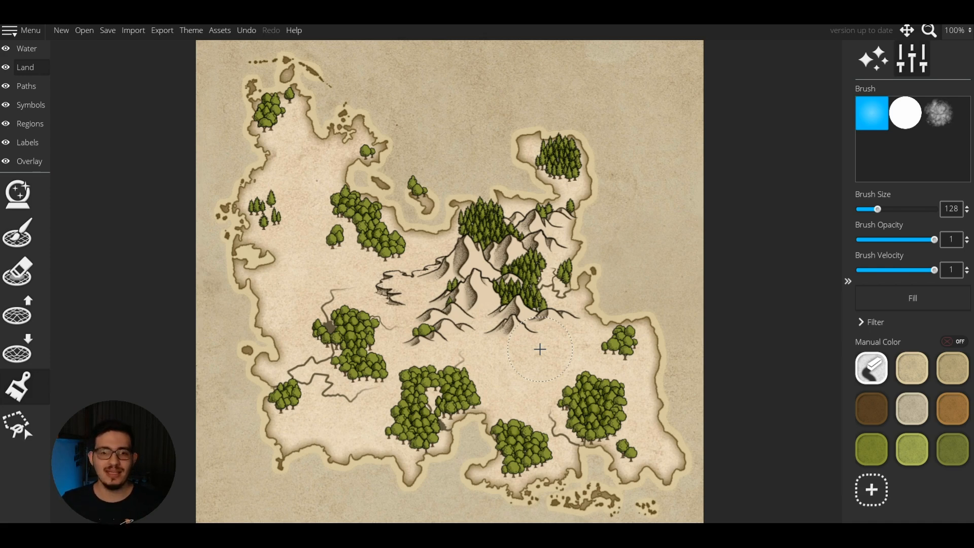
left_click(871, 490)
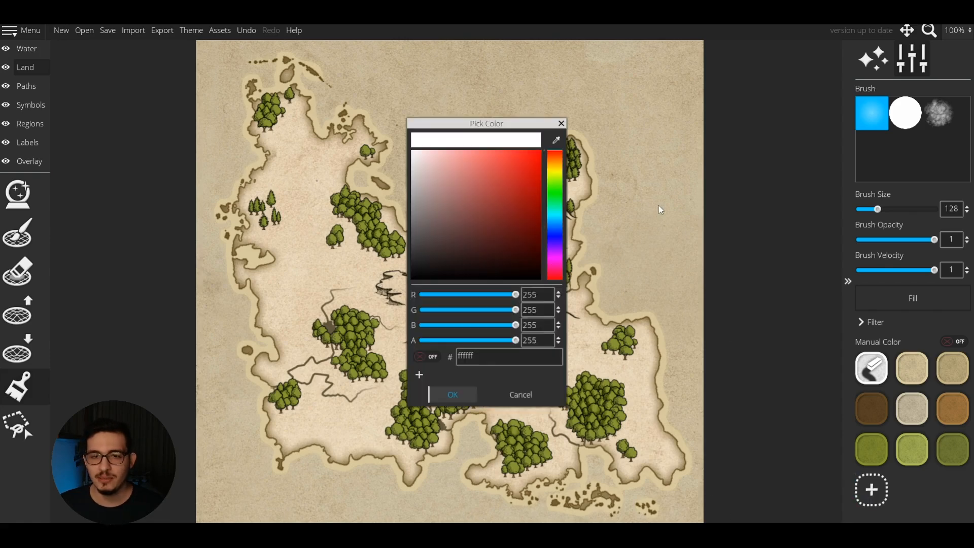
left_click(501, 178)
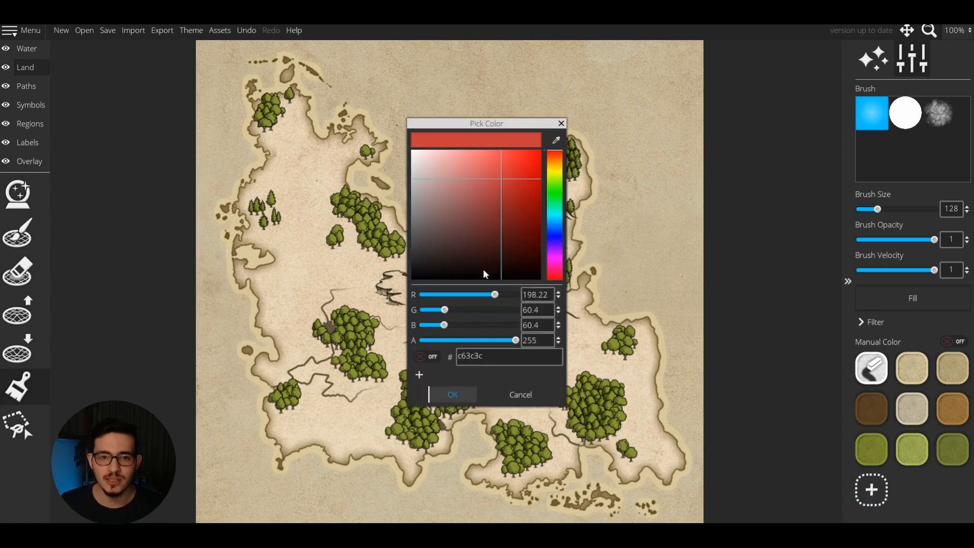
left_click(561, 124)
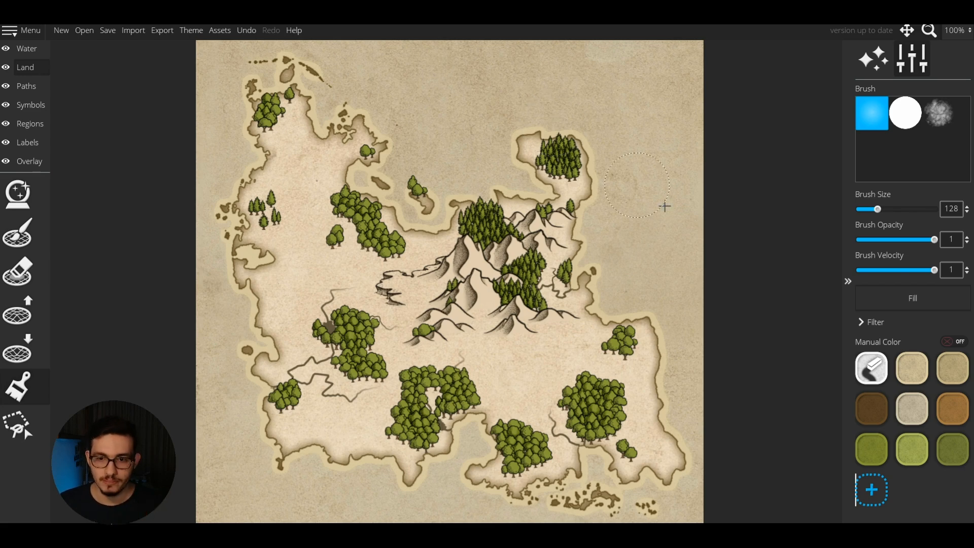
left_click(872, 492)
left_click(562, 124)
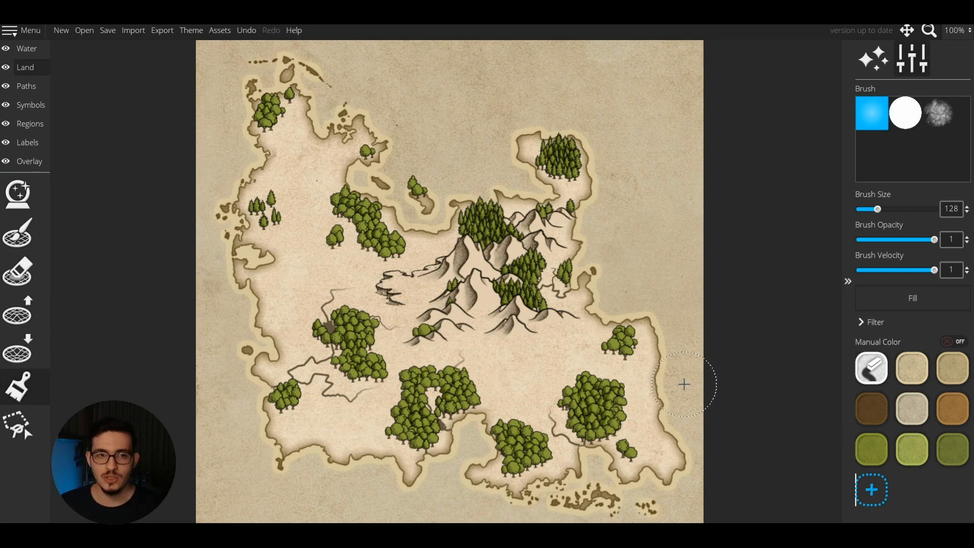
Step: Apply the ground color palette of the Avoro 5.0/Avoro 5.0 theme to the map
left_click(191, 32)
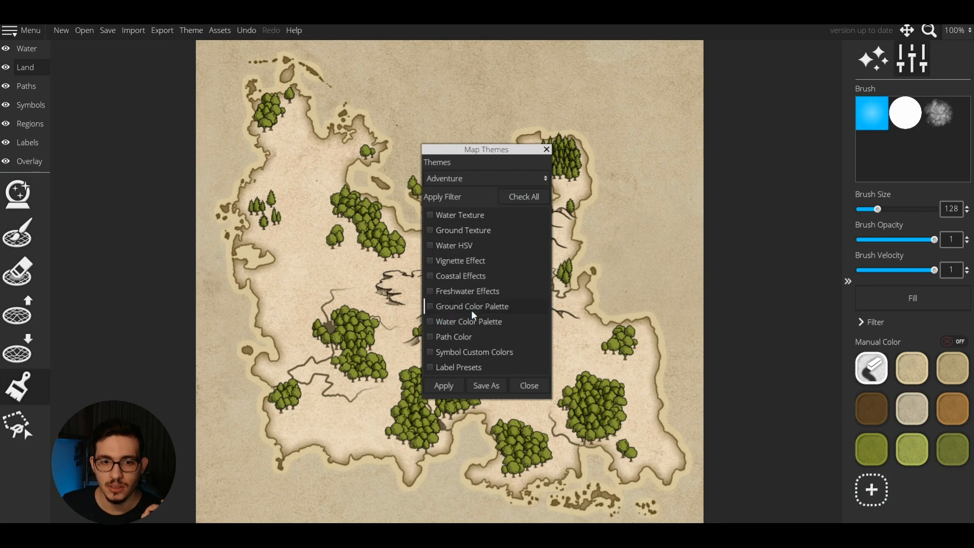
left_click(471, 178)
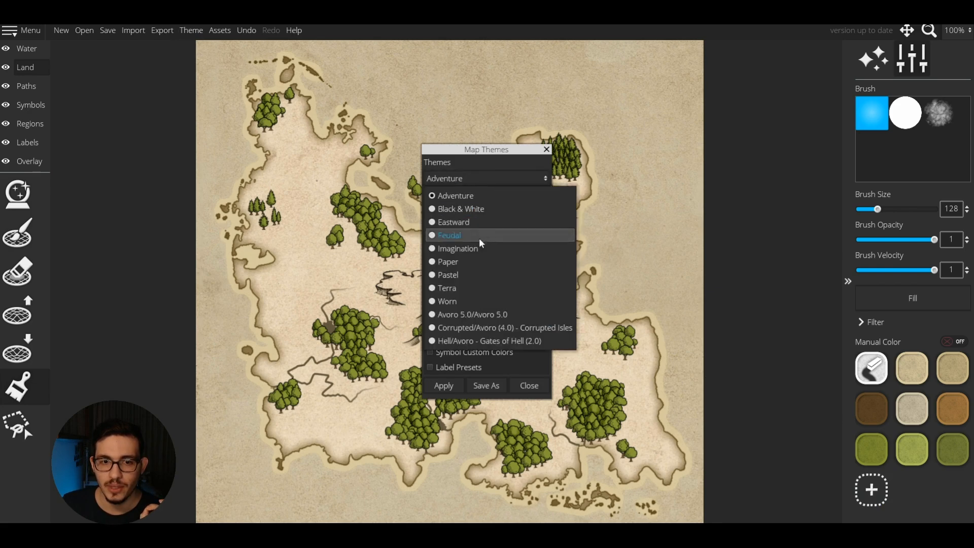
left_click(481, 314)
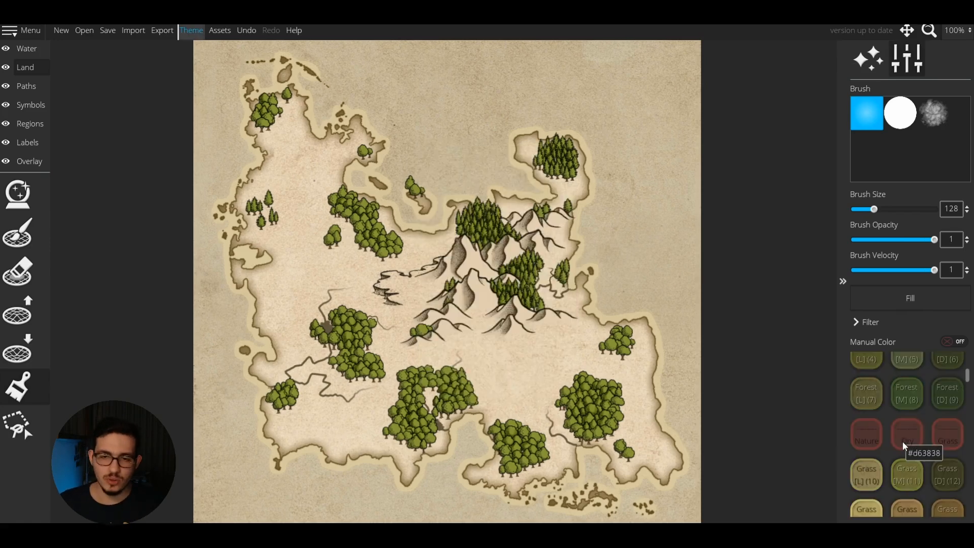
Step: Look through the theme's ground color swatches, from forest and grass through sand, rocks and snow to farm colors
scroll(902, 442, "down", 5)
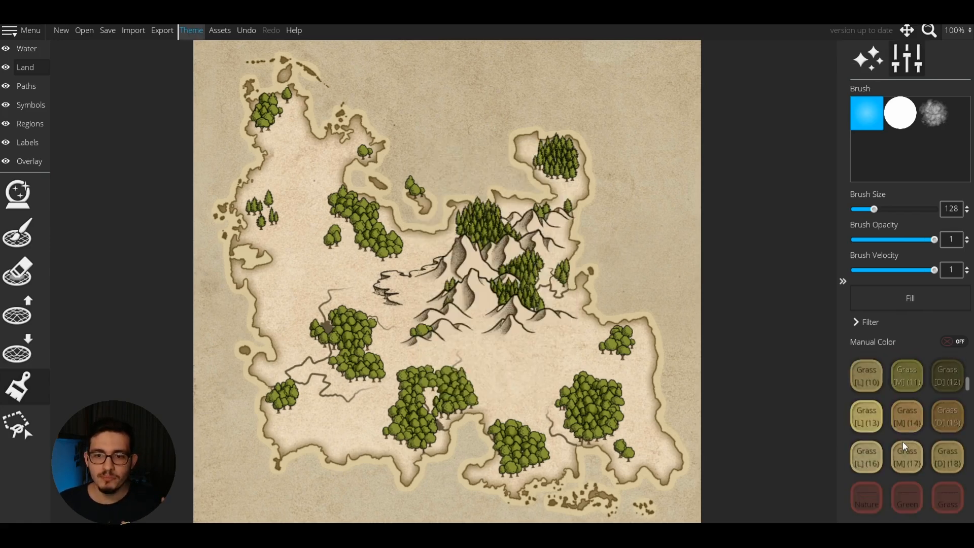
scroll(901, 440, "down", 4)
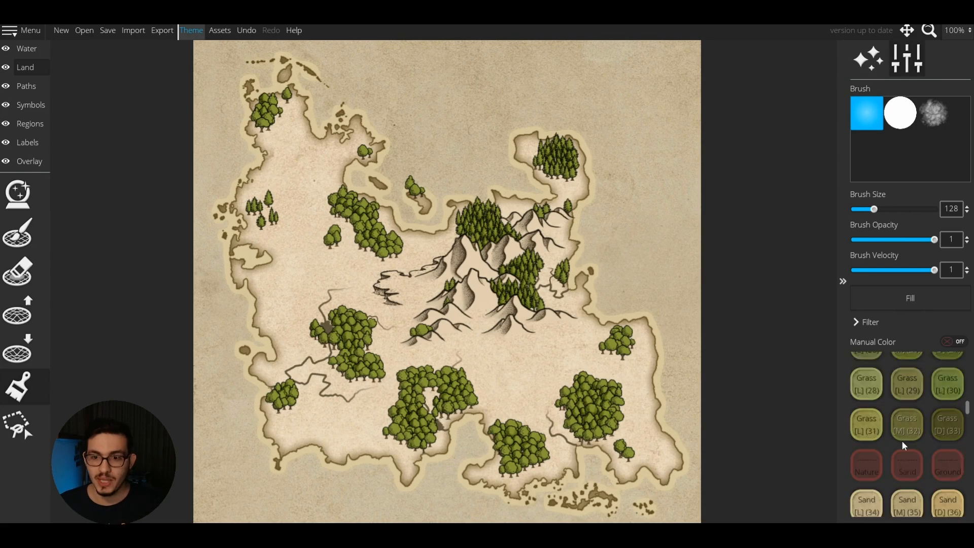
scroll(896, 432, "down", 4)
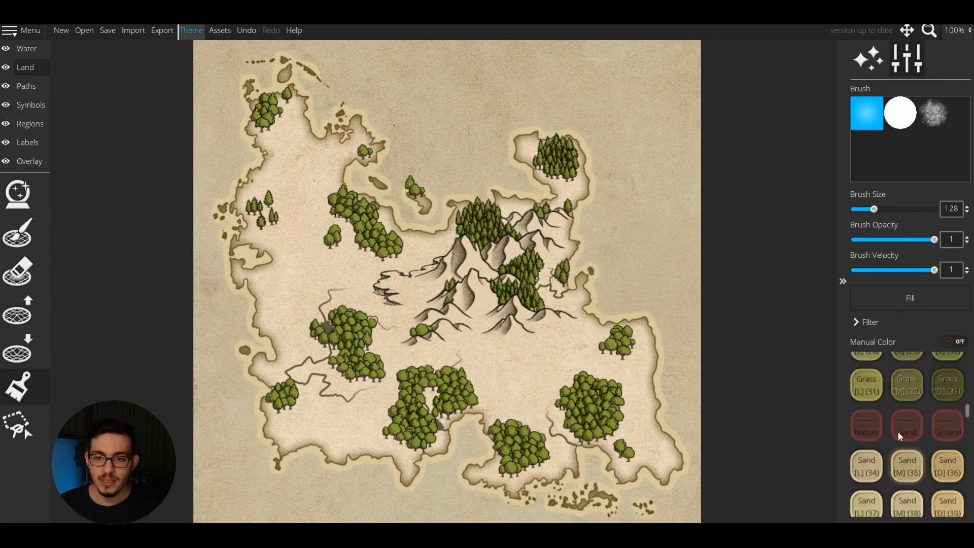
scroll(896, 432, "down", 3)
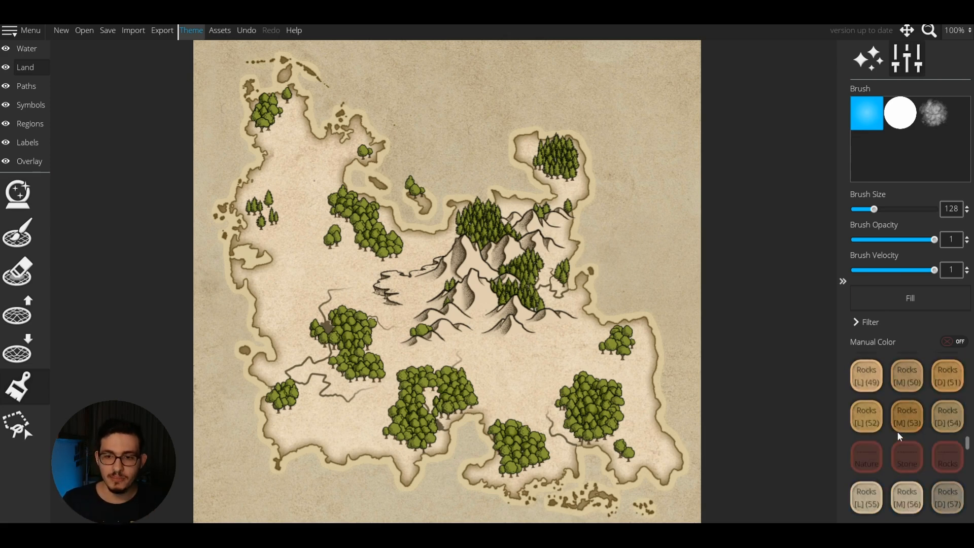
scroll(897, 431, "down", 7)
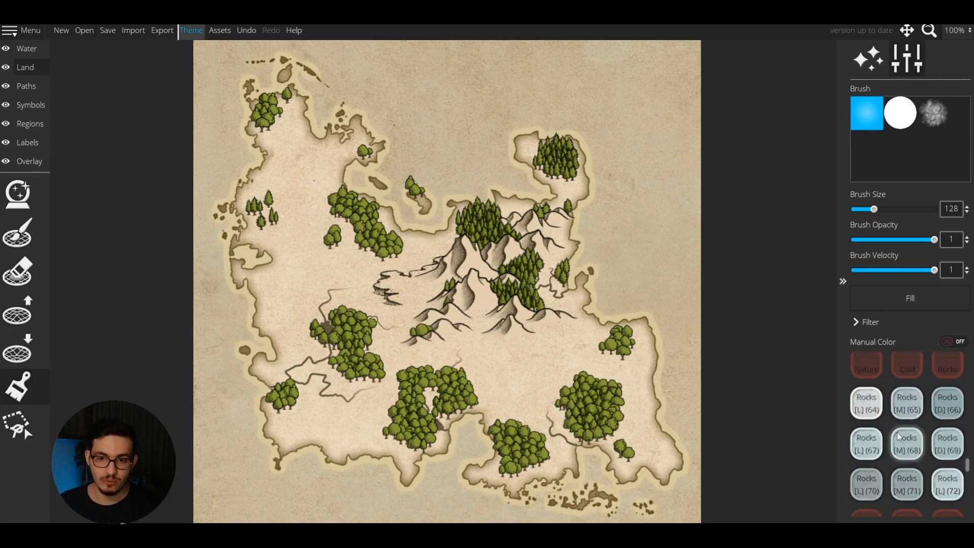
scroll(899, 434, "down", 10)
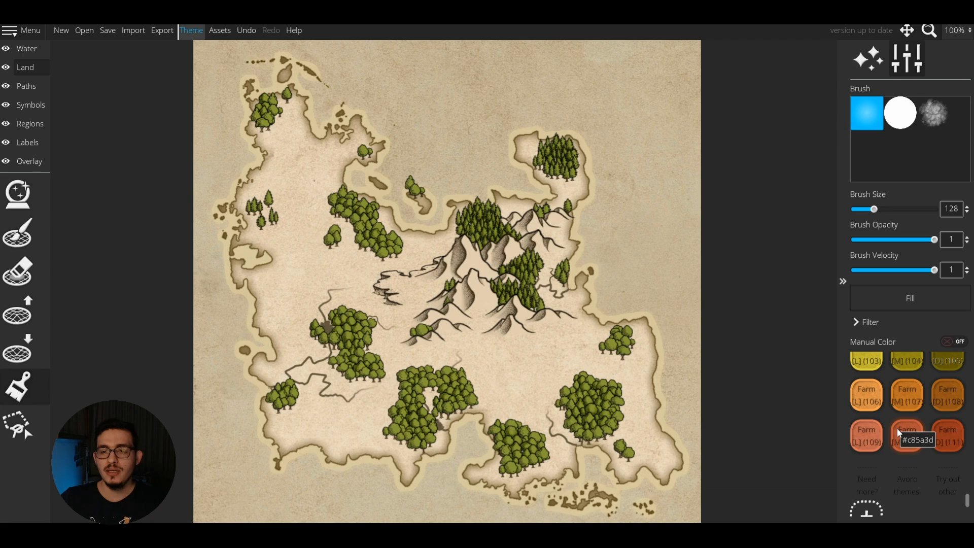
scroll(897, 428, "up", 15)
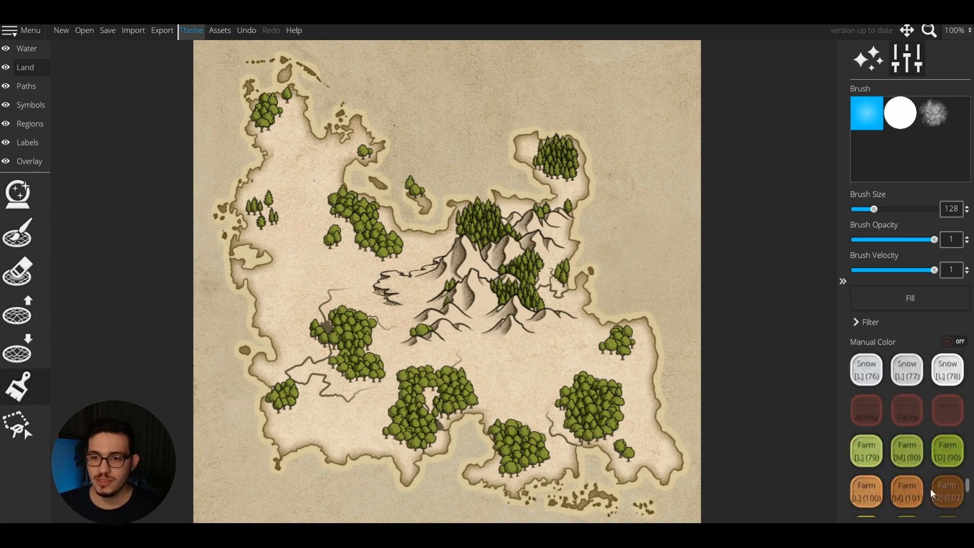
left_click_drag(967, 403, 972, 495)
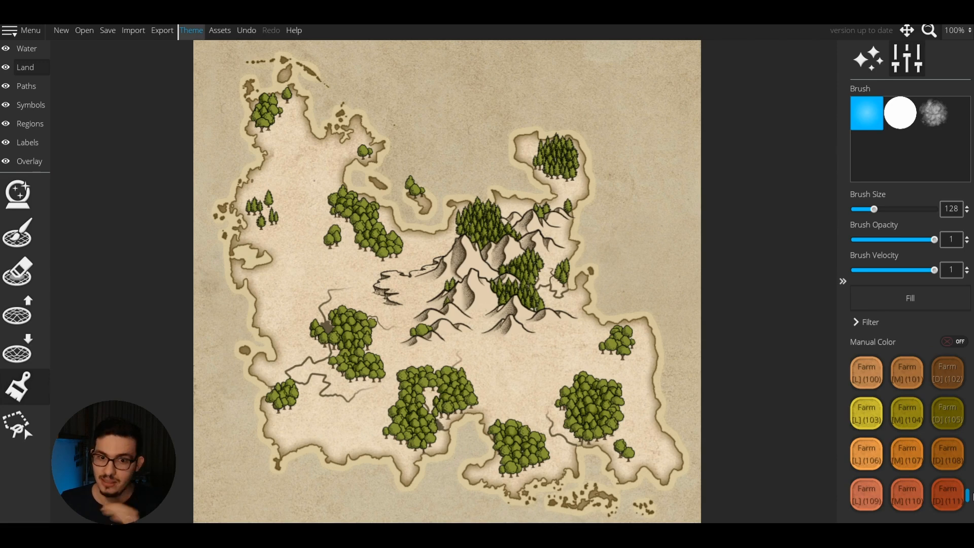
Step: Limit the color brush to mountains and paint the mountain range with Rocks [M] (53)
left_click(895, 322)
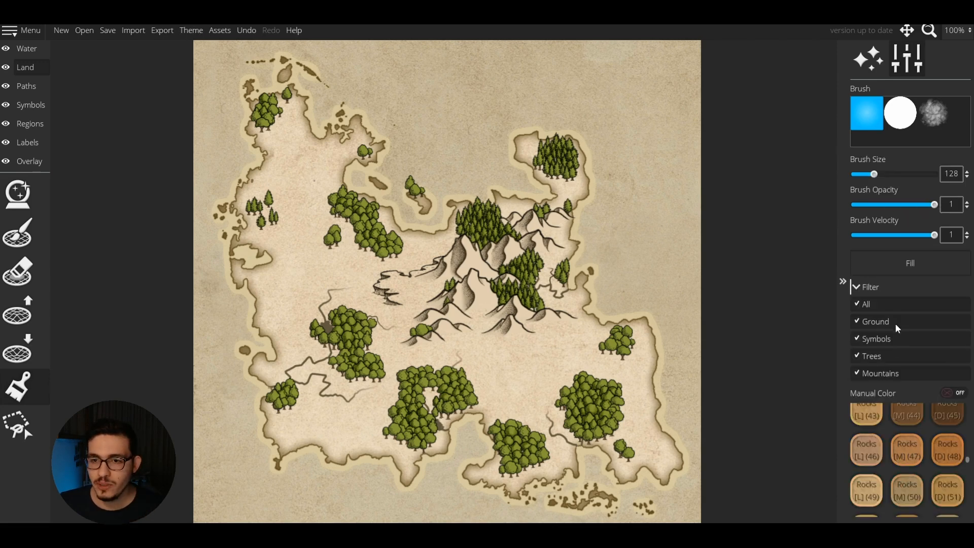
left_click(881, 370)
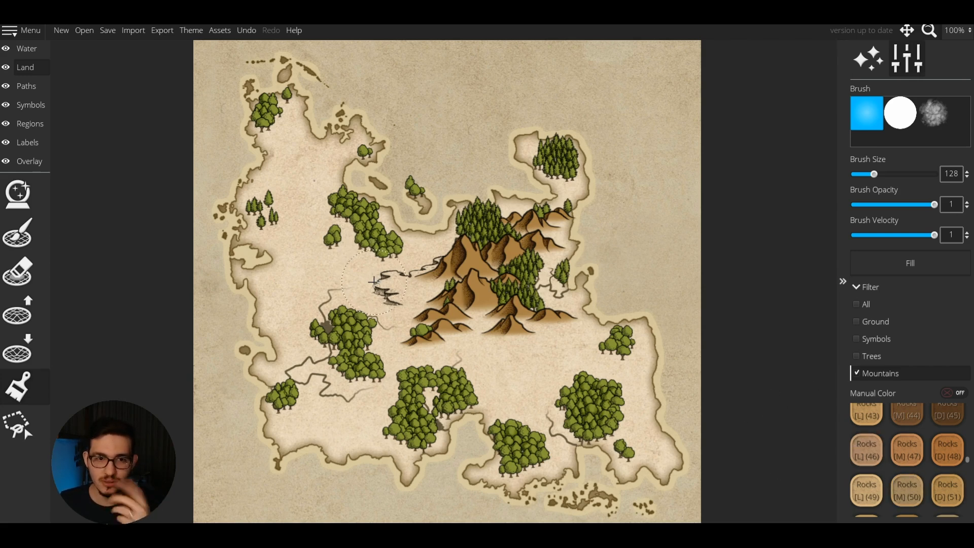
Step: Pick the Grass [L] (31) swatch and restrict the color brush filter to trees only
scroll(860, 439, "down", 5)
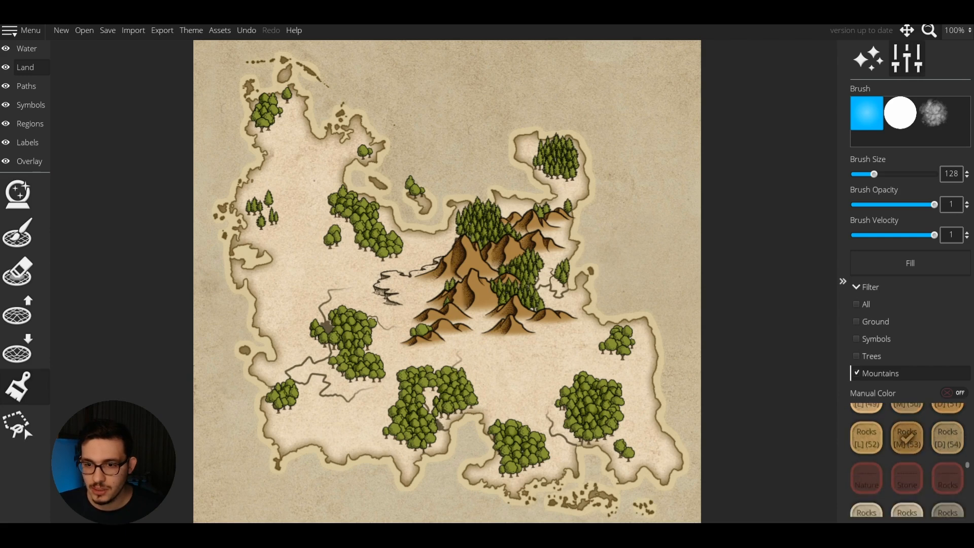
scroll(969, 481, "up", 10)
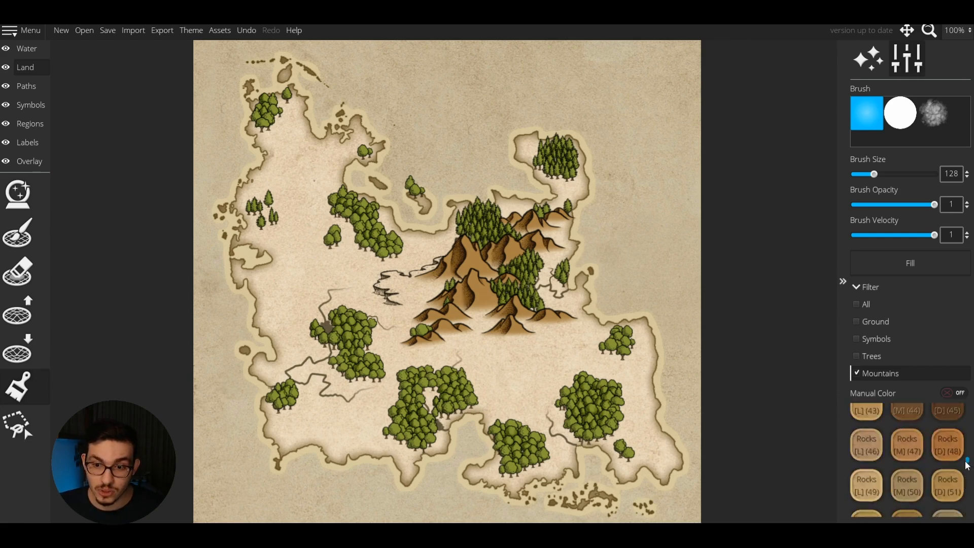
scroll(895, 466, "down", 2)
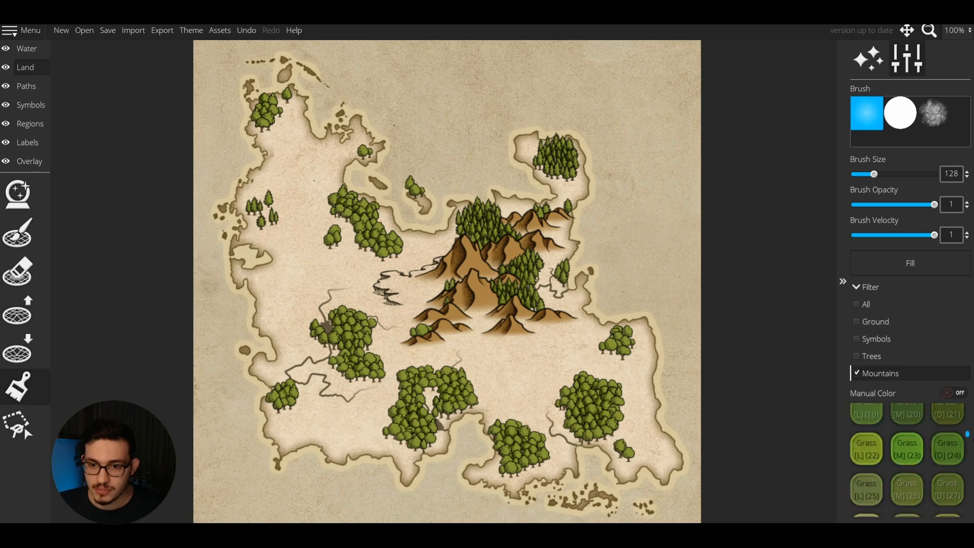
left_click(868, 490)
left_click(887, 354)
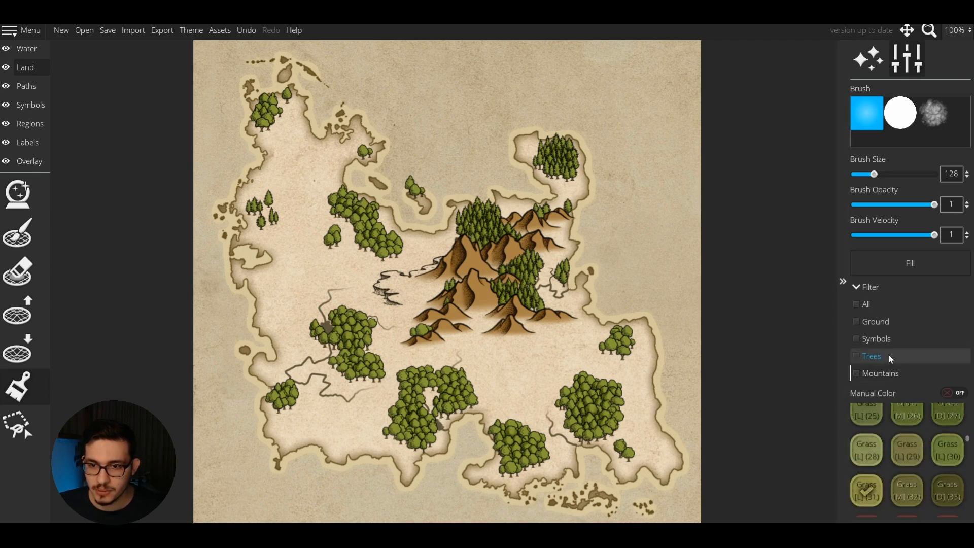
Step: Try tinting the large southeastern forest with Grass [M] (26) and Grass [L] (28), undoing each color test
left_click(906, 412)
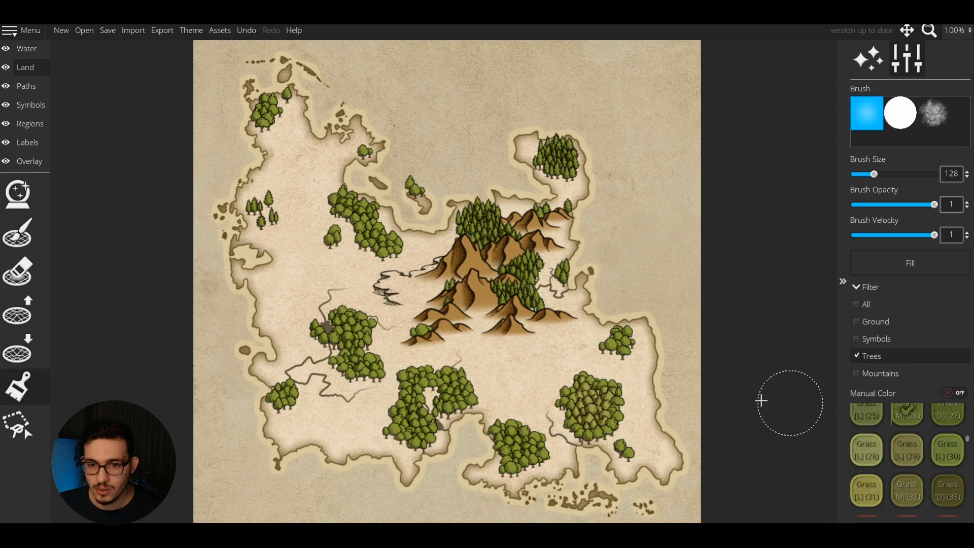
left_click(593, 410)
left_click(866, 451)
key("ctrl+z")
left_click_drag(594, 408, 576, 420)
key("ctrl+z")
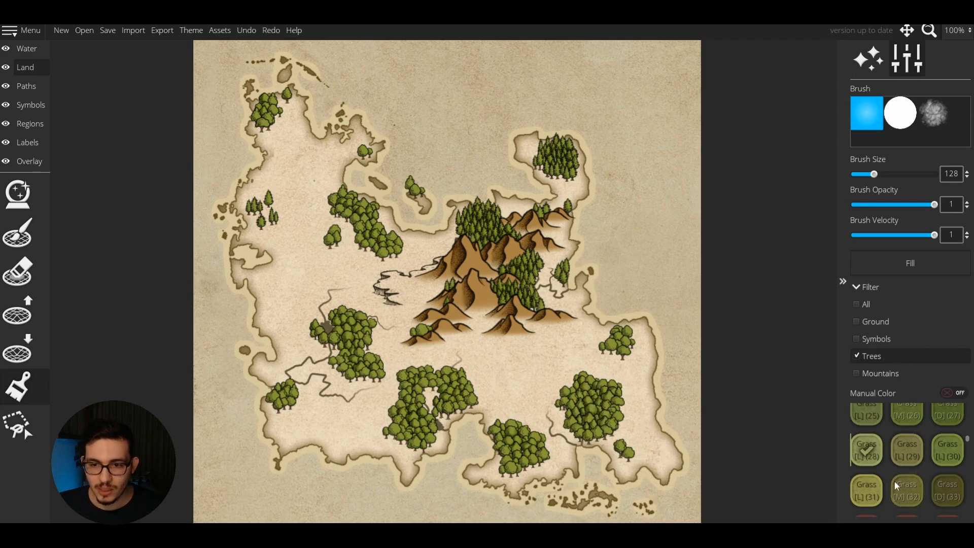
Step: Fill the ground with Grass [L] (13) and blend greener grass over the south using the textured brush at size 512, opacity 0.35, velocity 0.32
left_click(948, 450)
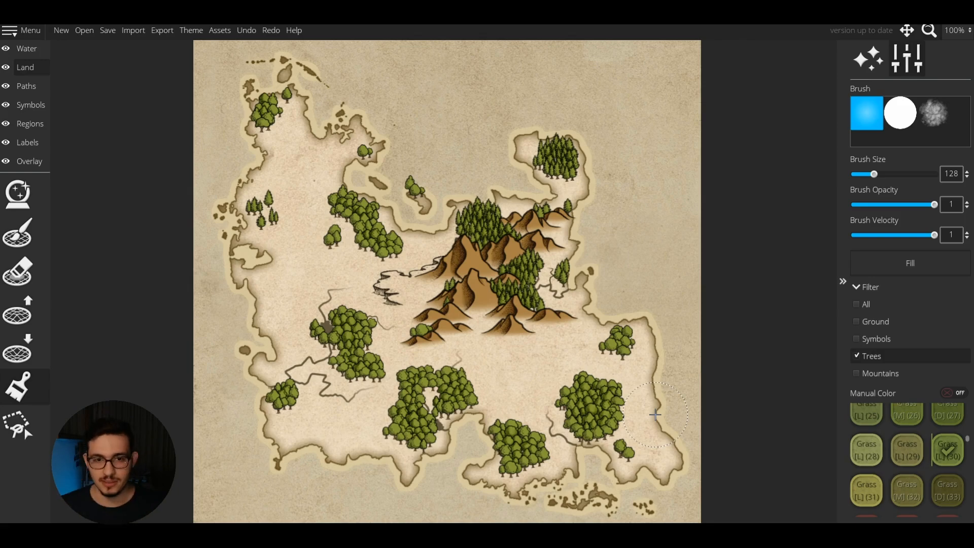
scroll(902, 452, "up", 3)
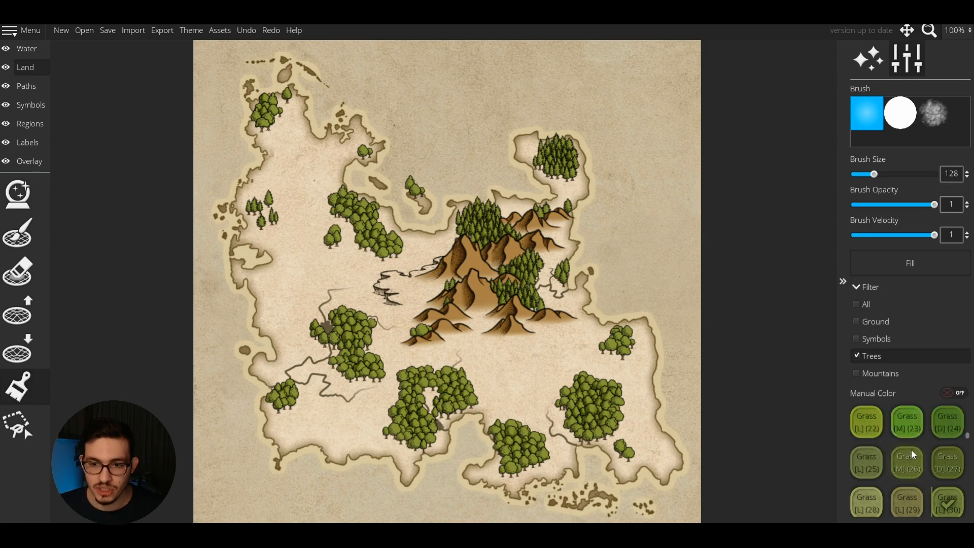
scroll(911, 445, "down", 6)
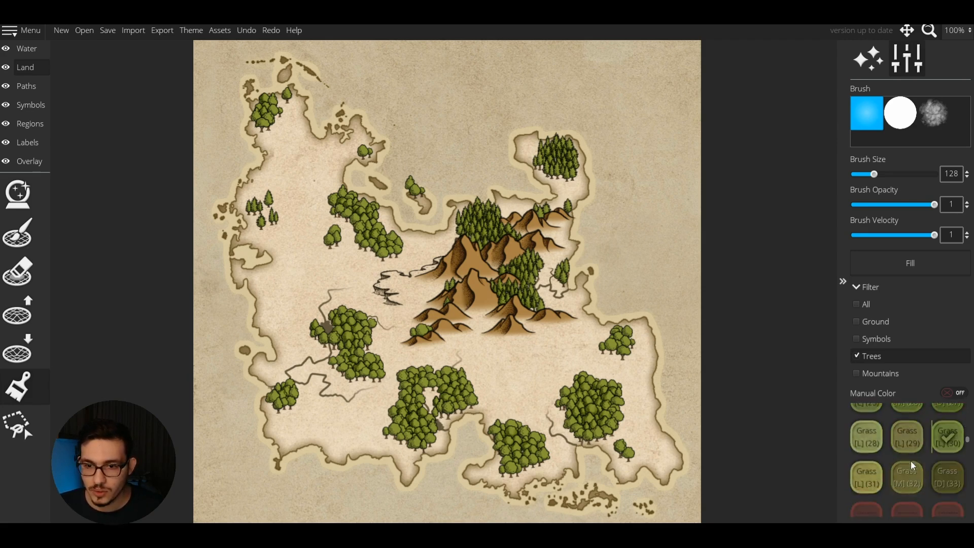
scroll(920, 465, "up", 4)
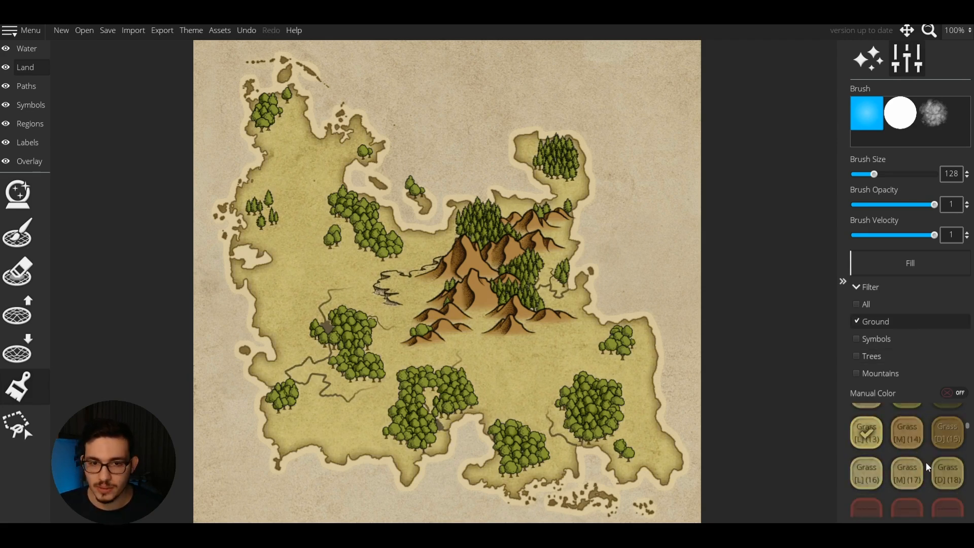
scroll(925, 459, "down", 3)
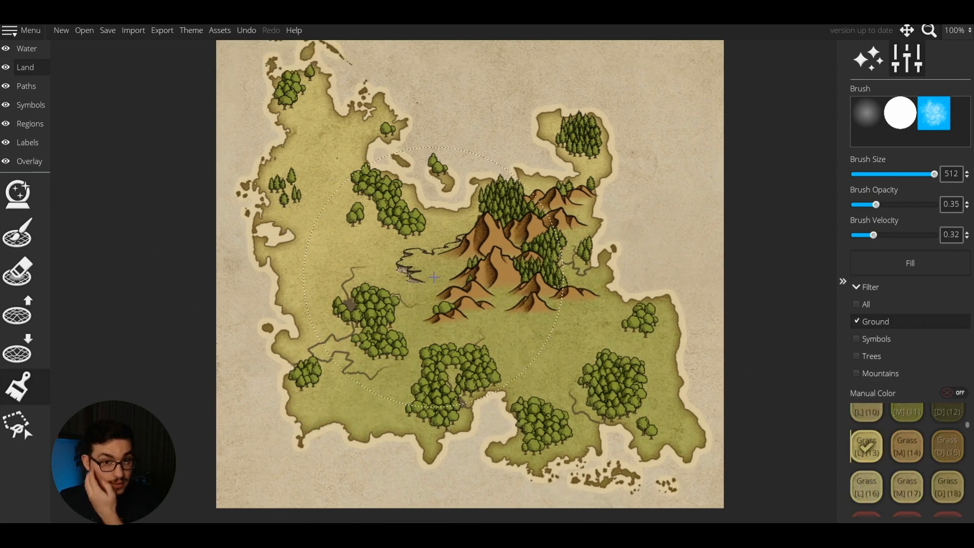
Step: Pick the Rocks [M] (53) color and set the textured ground brush to size 138, opacity 0.21 and velocity 0.21
scroll(915, 452, "down", 8)
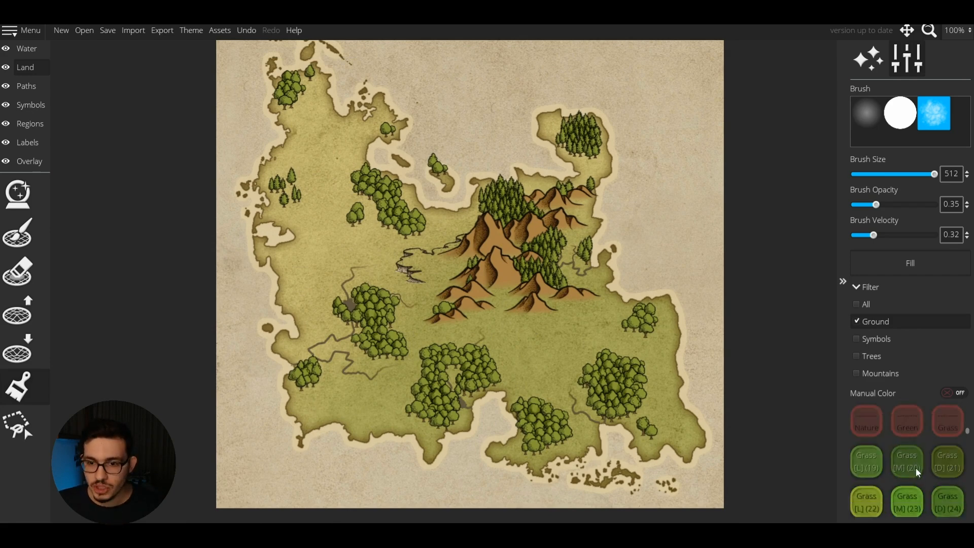
left_click(915, 452)
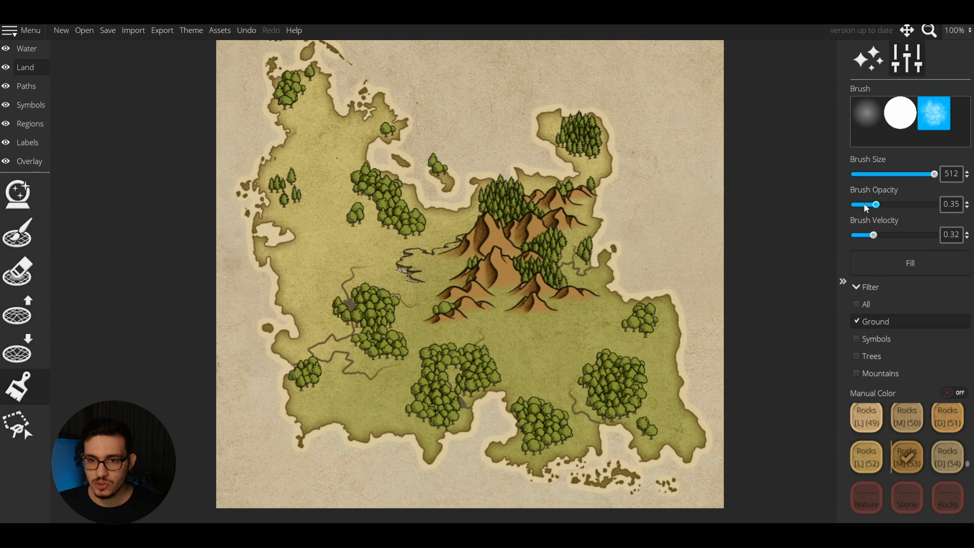
left_click_drag(868, 238, 863, 237)
left_click_drag(876, 204, 864, 204)
left_click_drag(934, 174, 876, 173)
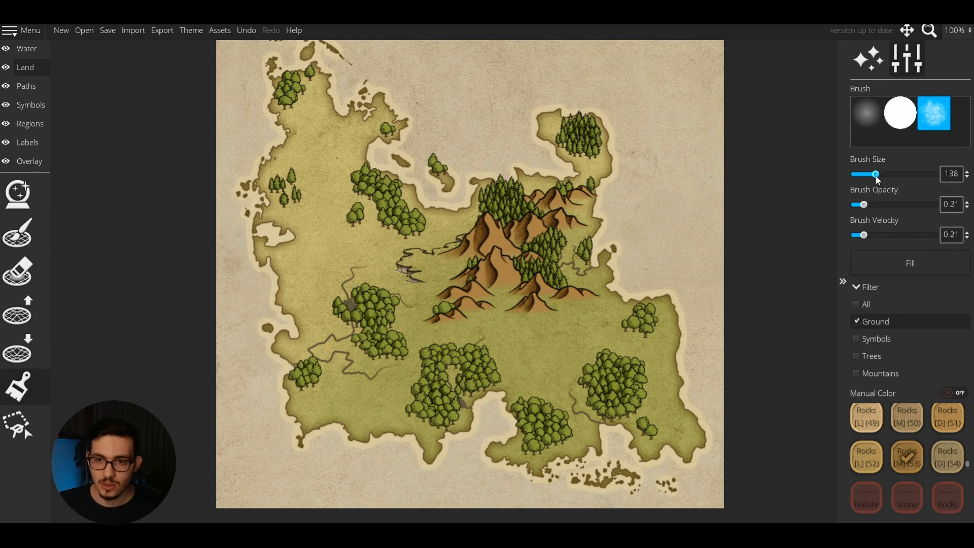
Step: Blend Rocks [M] (53) softly into the ground around the mountain bases, reducing the brush size in stages to 50
scroll(548, 259, "up", 2)
scroll(456, 262, "down", 4)
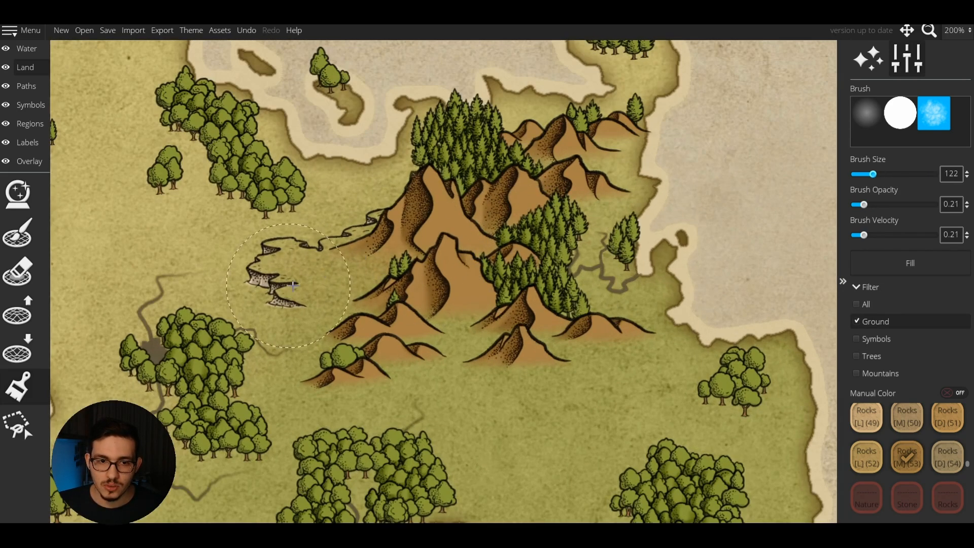
key("ctrl+z")
scroll(395, 258, "down", 9)
left_click_drag(434, 274, 453, 252)
scroll(608, 209, "down", 4)
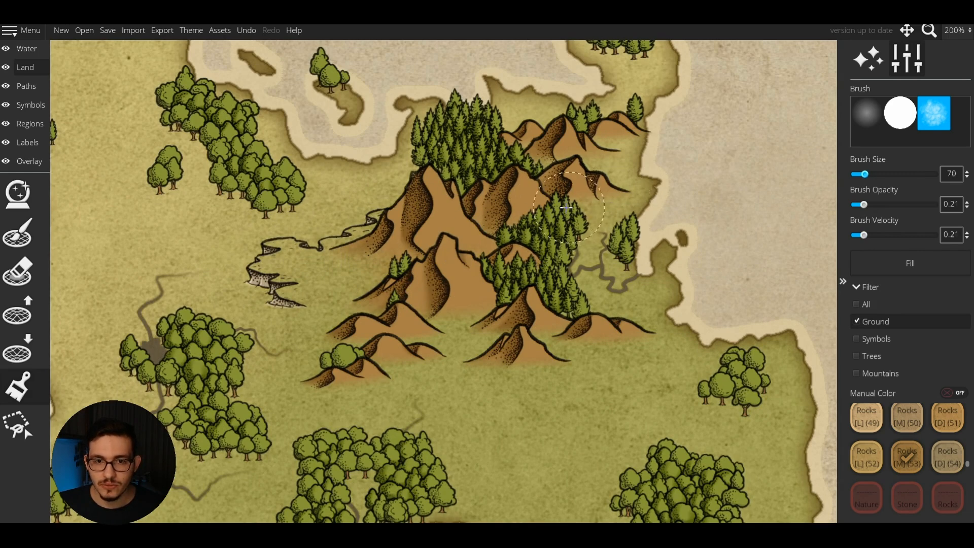
scroll(593, 157, "down", 3)
scroll(600, 146, "up", 3)
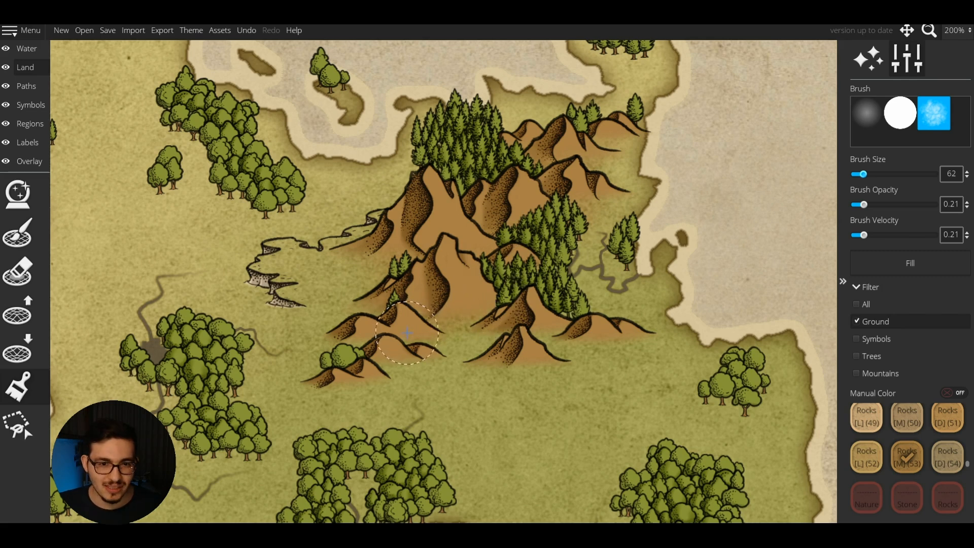
scroll(391, 350, "down", 5)
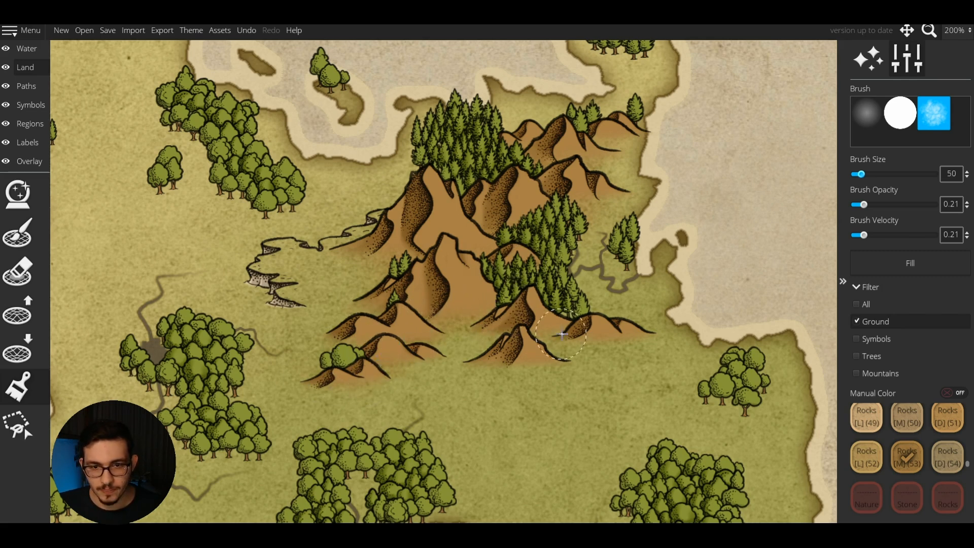
scroll(558, 317, "down", 3)
scroll(631, 303, "down", 2)
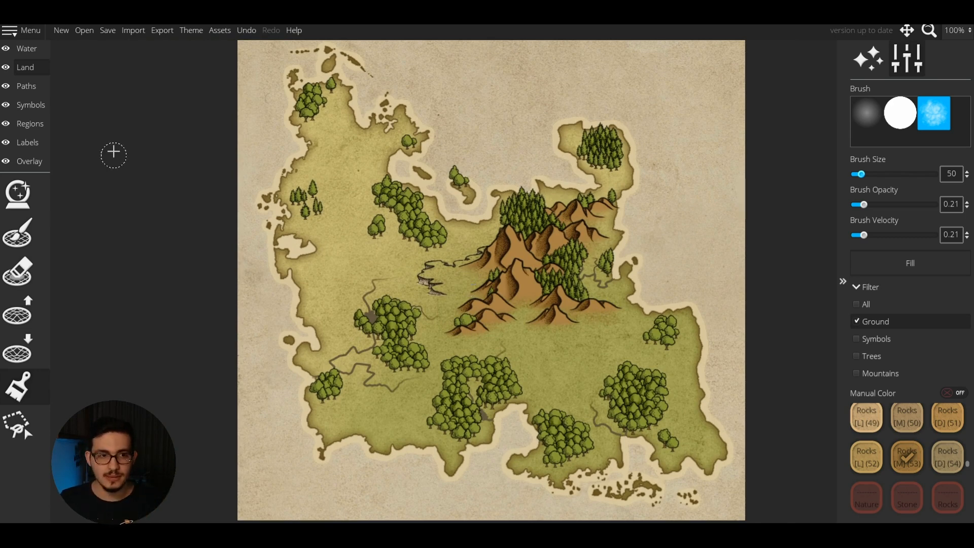
Step: Set the landmass outline color to dark brown 281d04 and make the freshwater color fully transparent with alpha 0
left_click(31, 70)
left_click(920, 330)
left_click(821, 197)
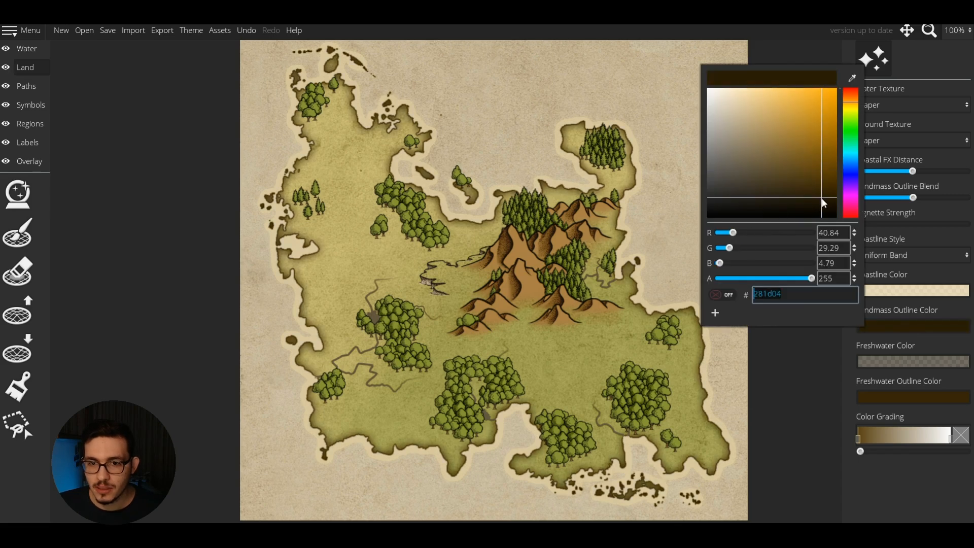
left_click(894, 364)
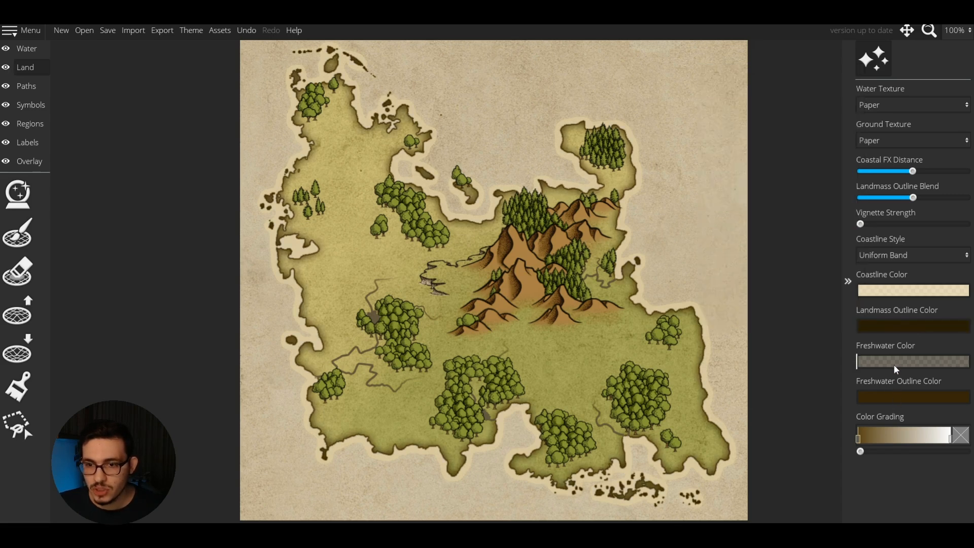
left_click_drag(774, 317, 714, 316)
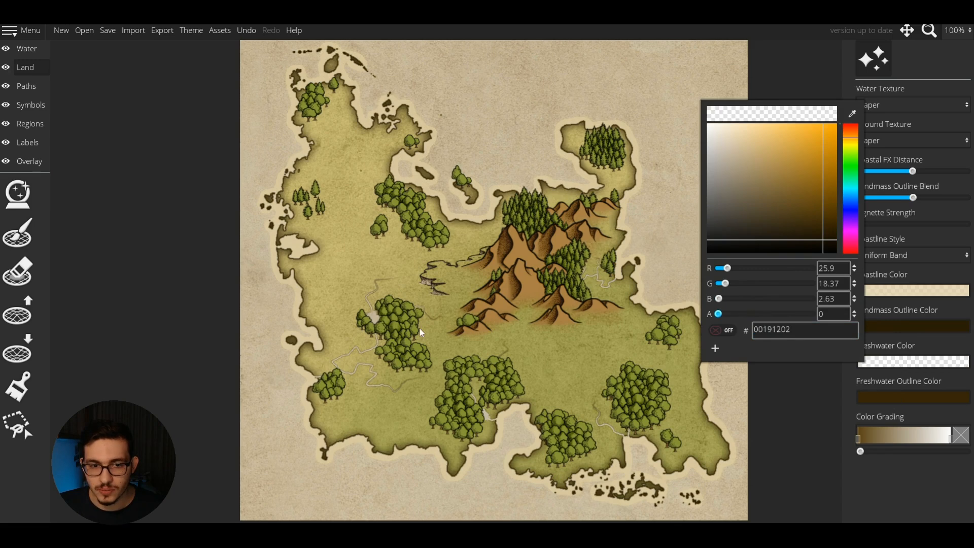
left_click(815, 498)
Step: Change the water texture to Imagination and the coastline style to Dash Pattern
left_click(26, 55)
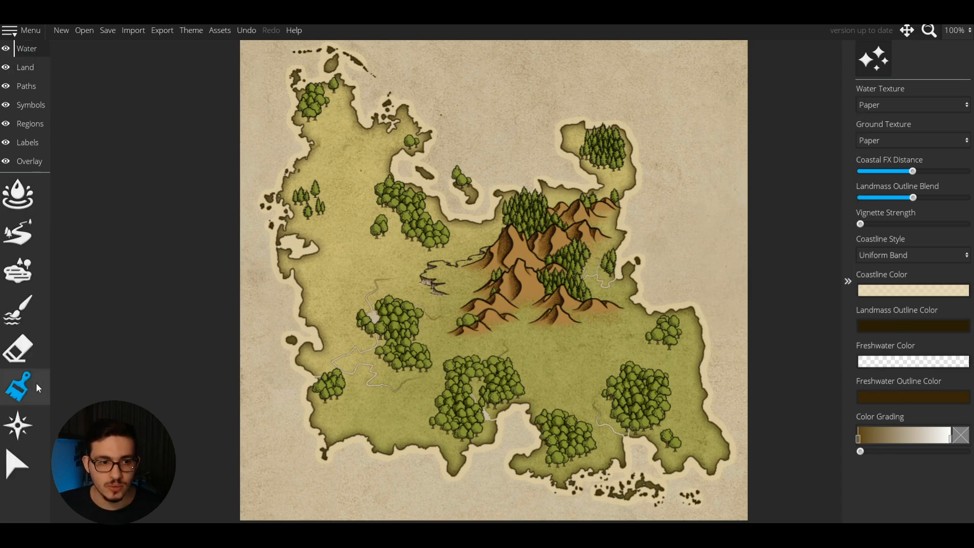
left_click(884, 108)
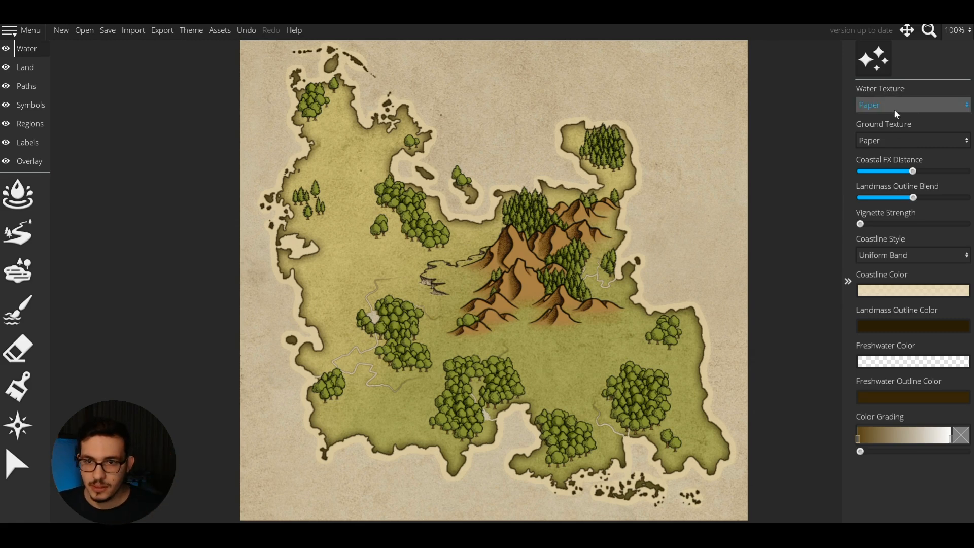
left_click(906, 163)
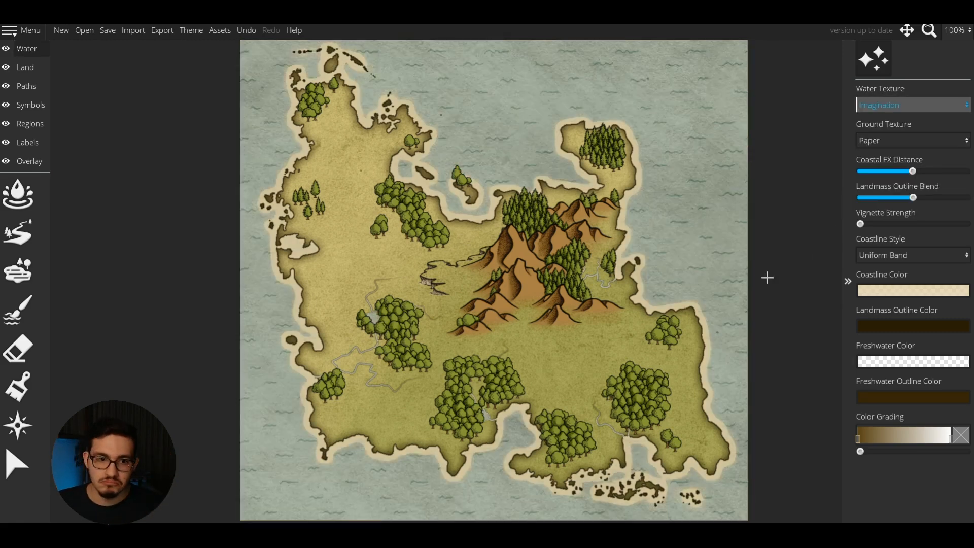
left_click(29, 71)
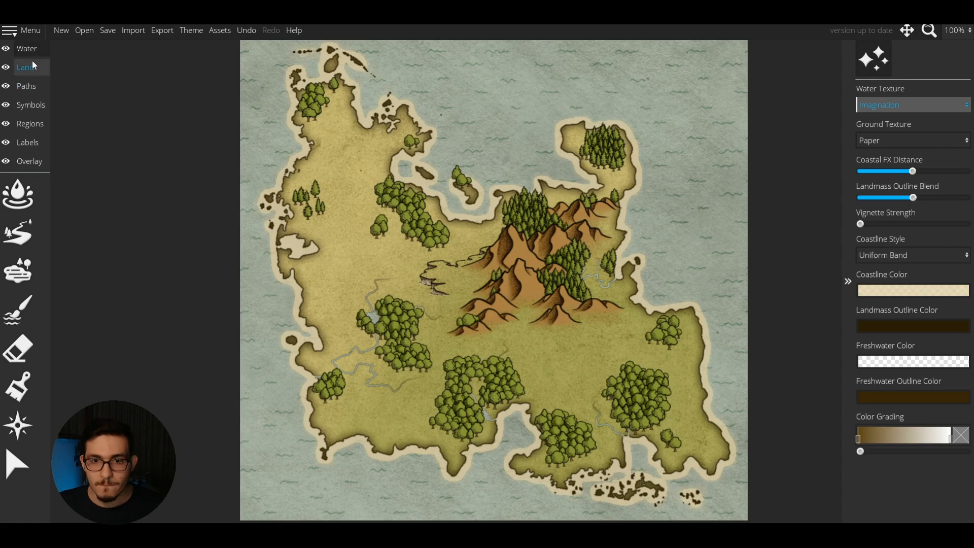
left_click(912, 255)
left_click(905, 336)
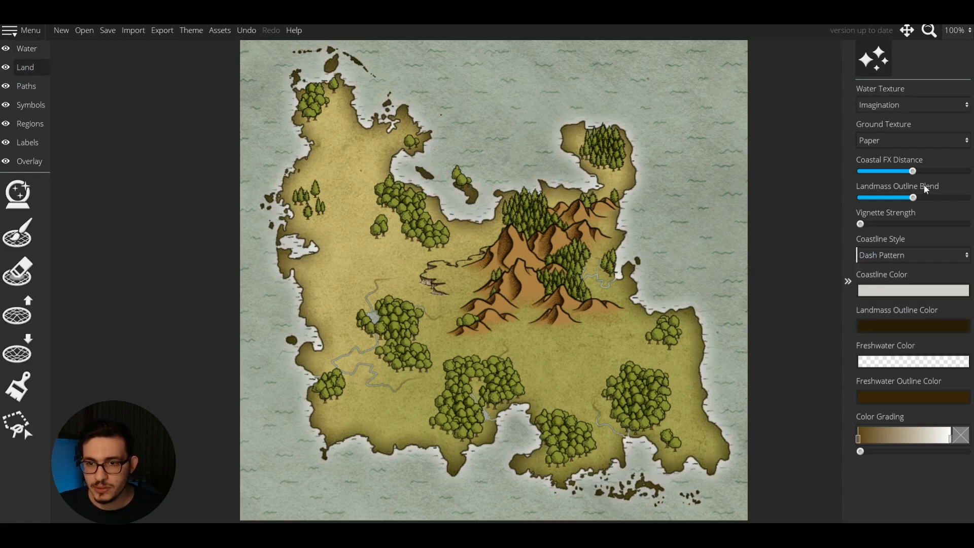
Step: Raise the coastal FX distance to its maximum and moderately increase the landmass outline blend and vignette strength
left_click_drag(924, 171, 966, 171)
left_click_drag(913, 197, 938, 198)
left_click_drag(860, 224, 873, 226)
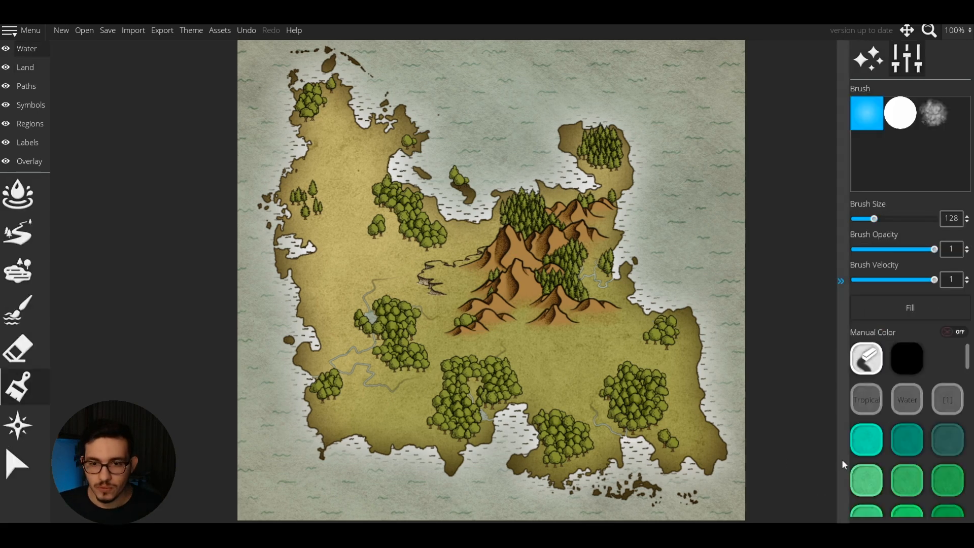
Step: Fill the whole water area with the medium blue swatch of the Shallow Water [3] colors
scroll(944, 461, "down", 8)
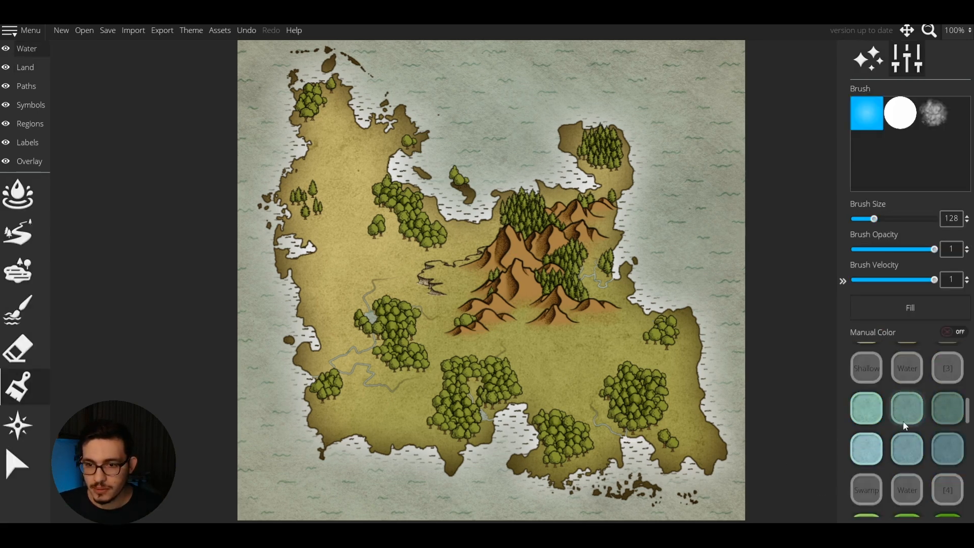
left_click(906, 420)
left_click(910, 307)
left_click(907, 448)
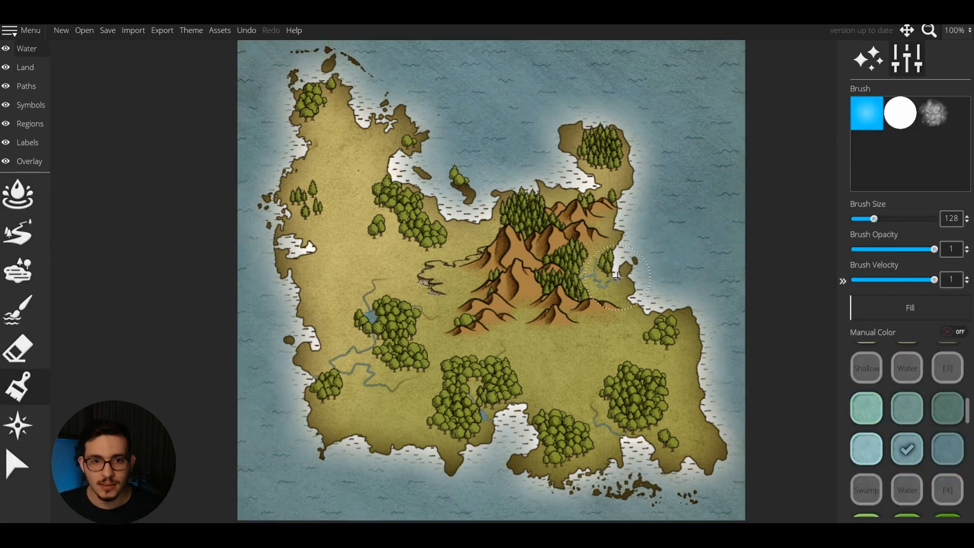
Step: Change the coastline color to a light blue sampled from the sea near the northeastern coast
left_click(25, 67)
left_click(888, 361)
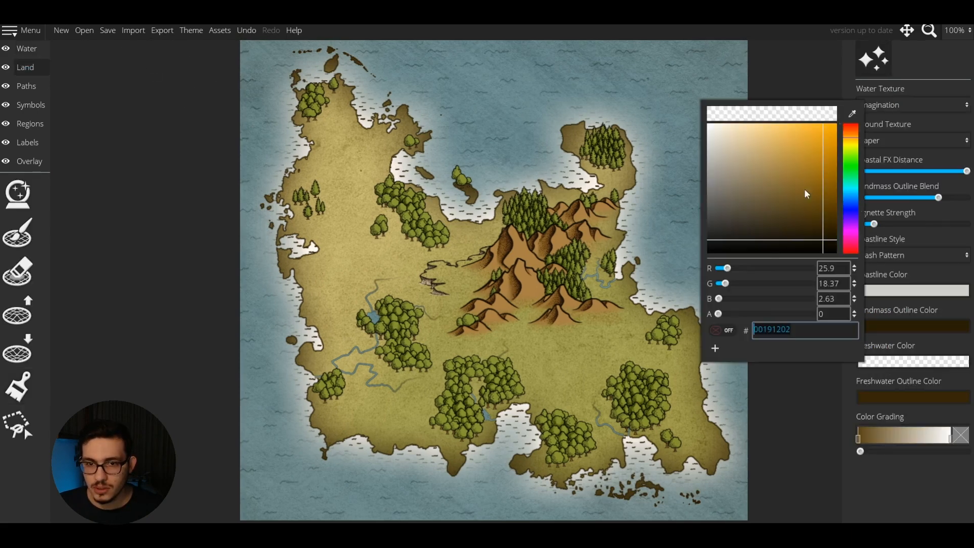
left_click(896, 292)
left_click(852, 43)
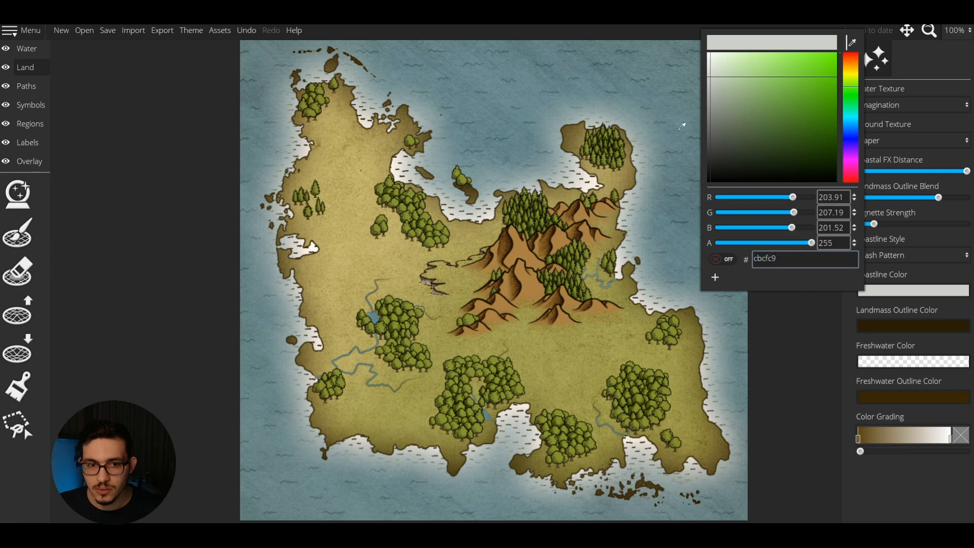
left_click(682, 126)
scroll(658, 178, "down", 1)
scroll(658, 178, "up", 1)
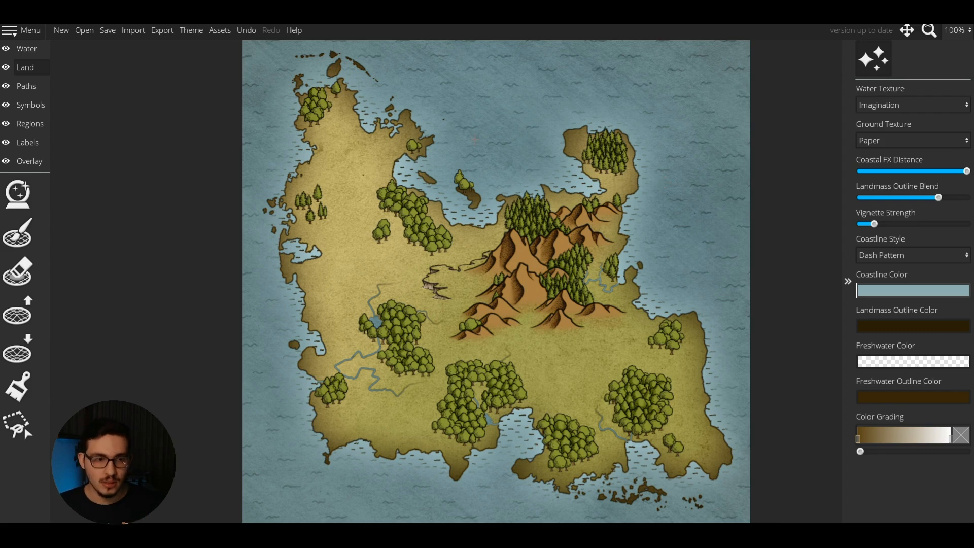
Step: Restrict the color brush to symbols, raise opacity and velocity to 1, and paint the cliffs with Rocks [M] (53)
key("b")
scroll(460, 293, "up", 2)
left_click(906, 457)
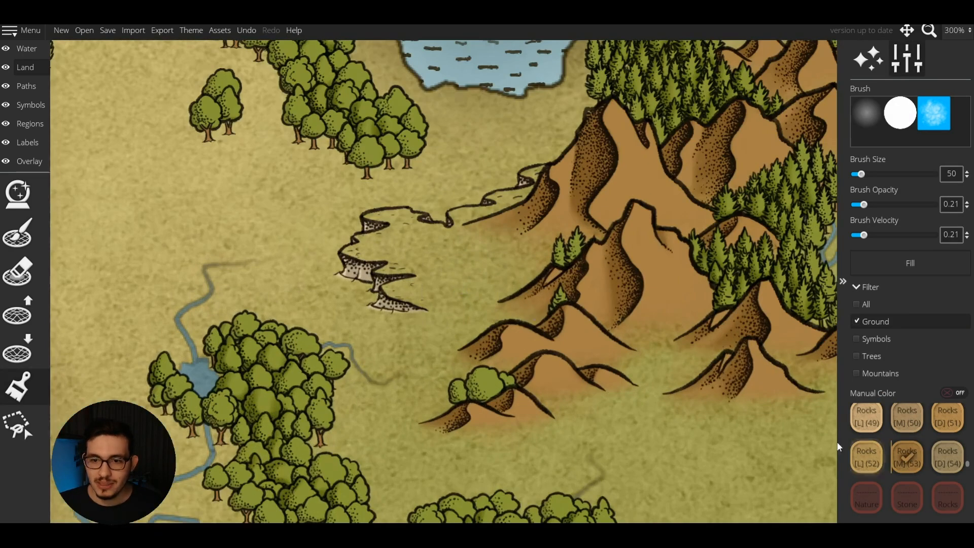
left_click_drag(837, 442, 910, 485)
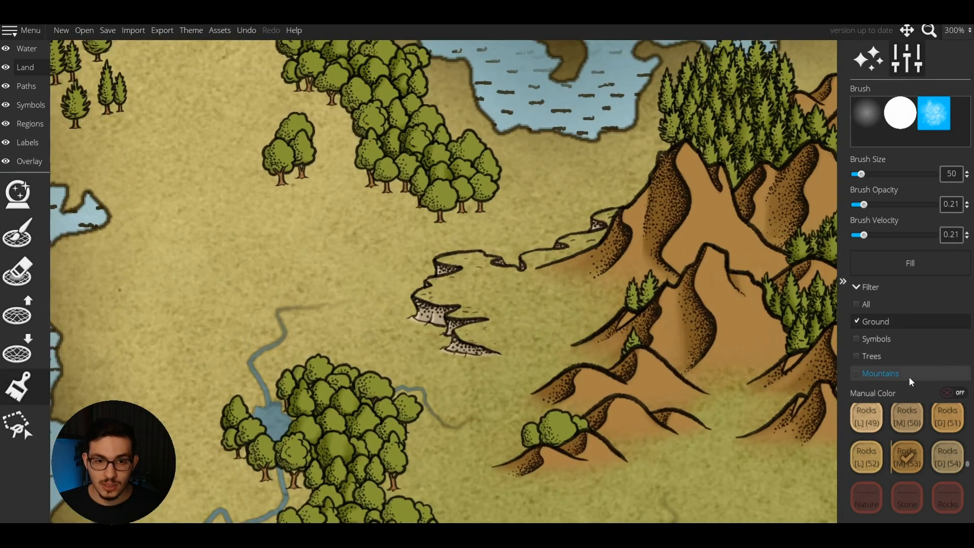
left_click(892, 338)
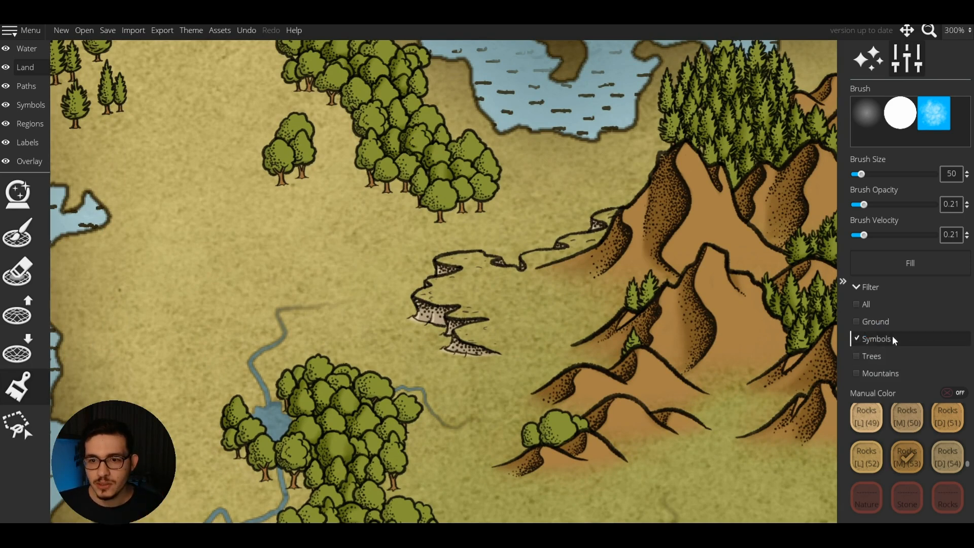
left_click_drag(864, 205, 934, 204)
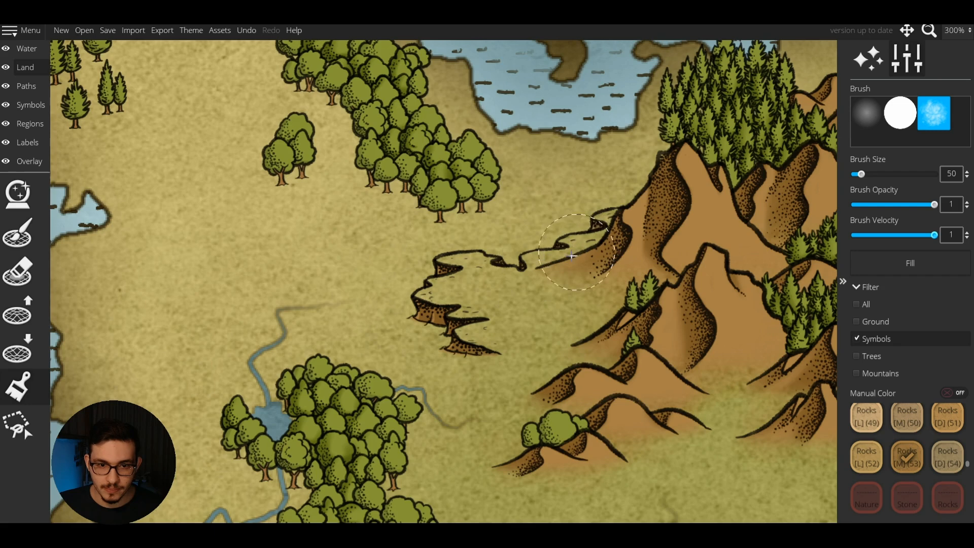
Step: Restrict the brush to ground and shade below the cliffs with Rocks [M] (53) at opacity and velocity 0.28, reducing the size to 14
scroll(406, 284, "up", 3)
left_click(473, 375)
key("ctrl+z")
key("bracketleft")
key("bracketleft")
mouse_move(487, 378)
left_mouse_down()
mouse_move(509, 412)
mouse_move(547, 420)
left_mouse_up()
key("ctrl+z")
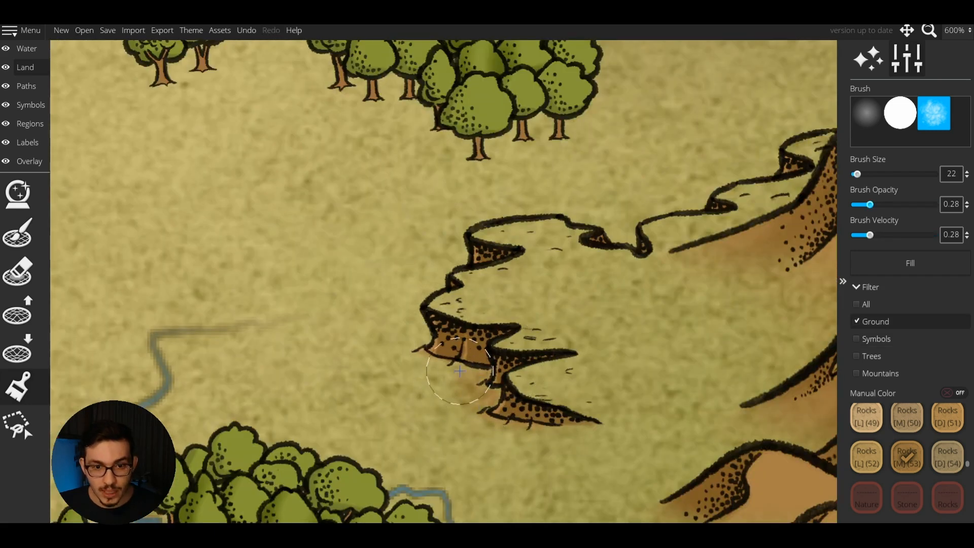
key("bracketright")
key("bracketright")
key("bracketleft")
key("bracketleft")
left_click_drag(459, 371, 424, 358)
scroll(470, 327, "down", 4)
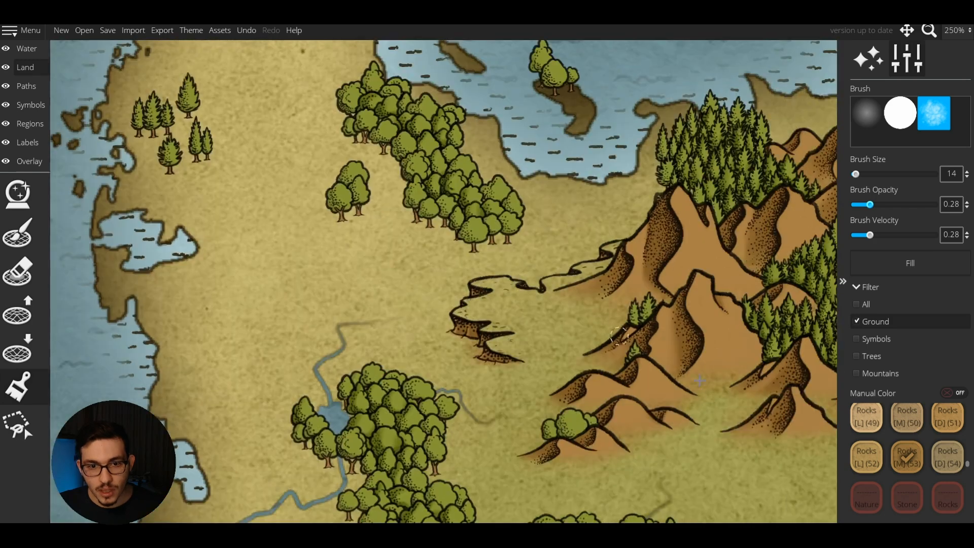
scroll(649, 352, "down", 2)
scroll(649, 355, "down", 3)
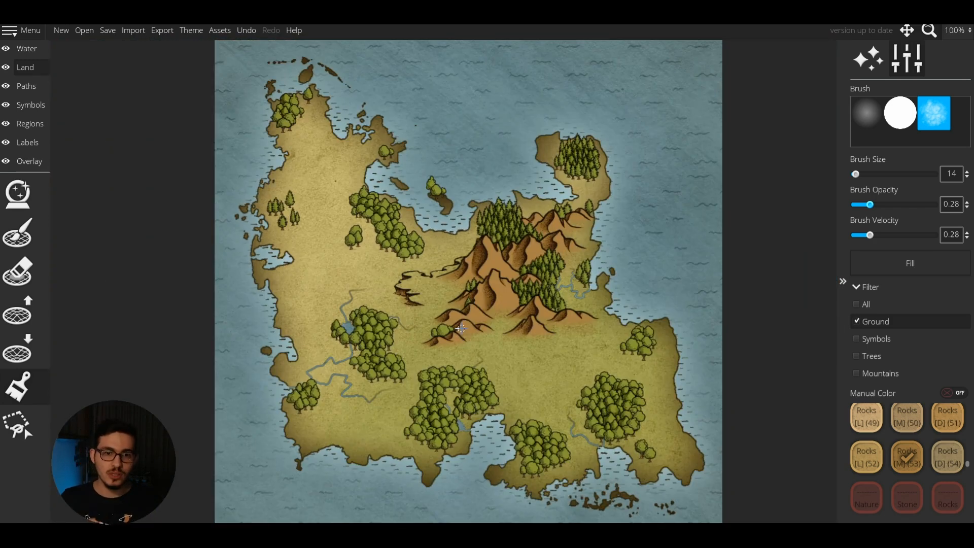
scroll(643, 290, "down", 3)
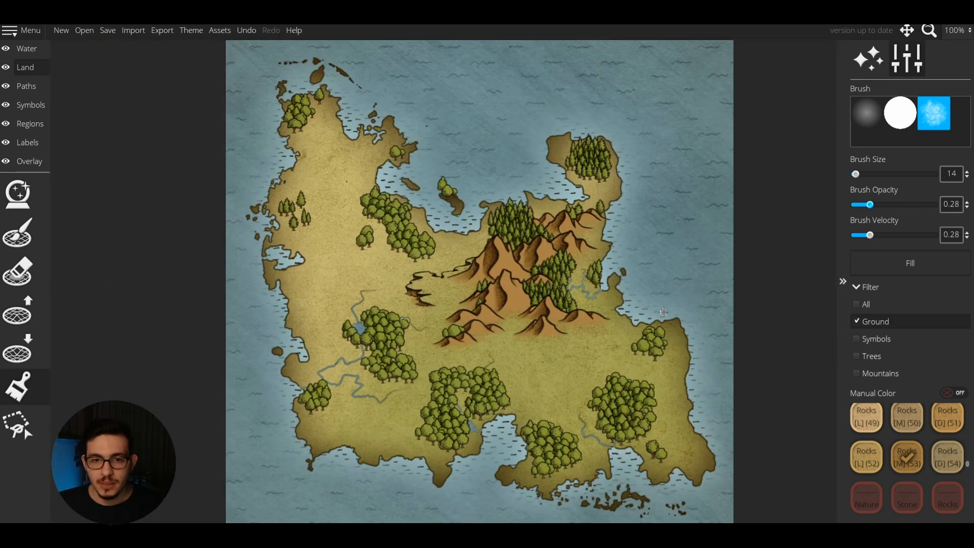